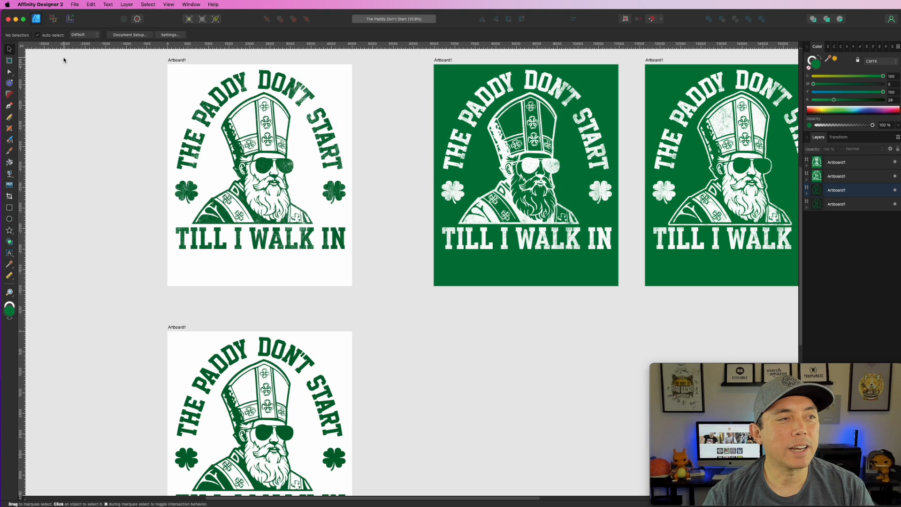
Step: Examine the white and green artboard versions, comparing the distressed inverted design, the corrected one and the solid green original
{"action": "left_click", "coordinate": [113, 192]}
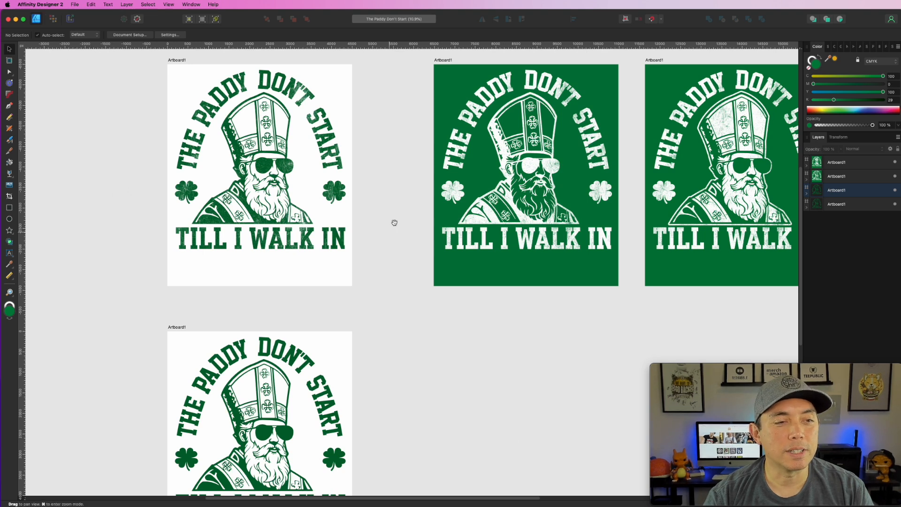
{"action": "left_click_drag", "start_coordinate": [393, 222], "coordinate": [353, 275]}
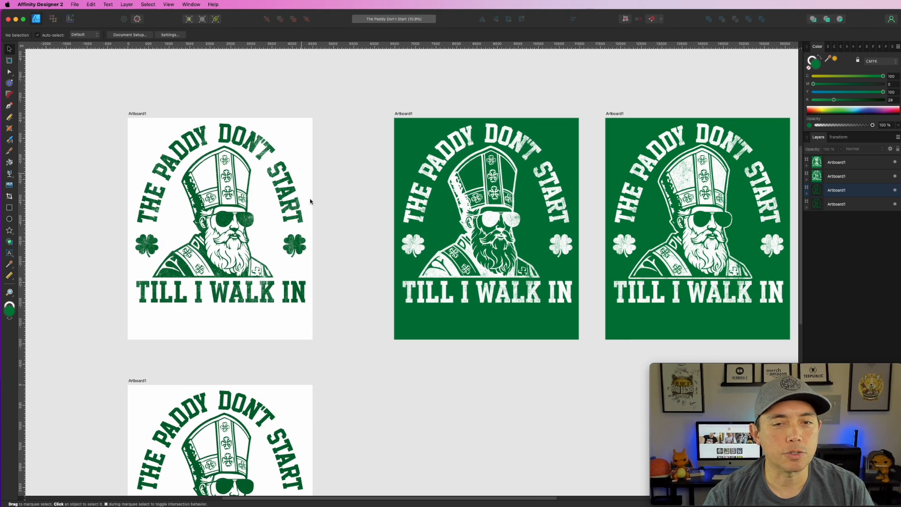
{"action": "scroll", "coordinate": [641, 223], "scroll_direction": "up", "scroll_amount": 5}
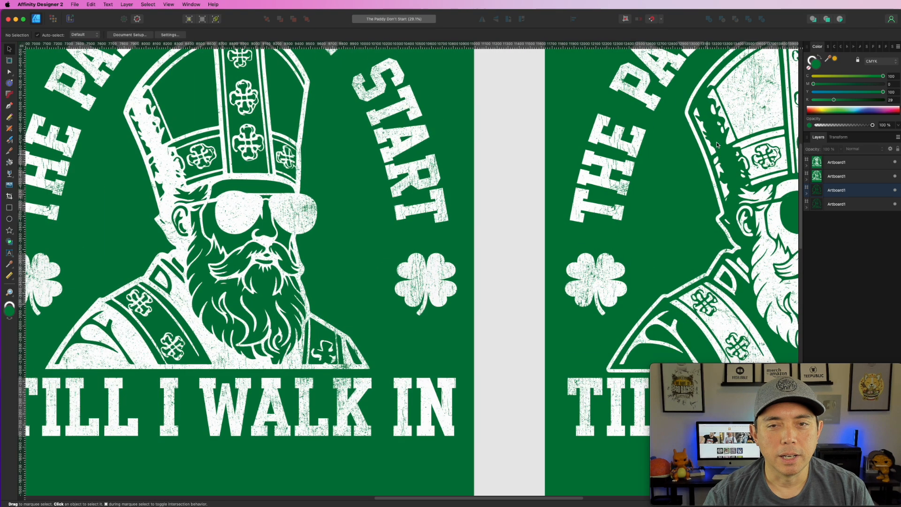
{"action": "scroll", "coordinate": [340, 207], "scroll_direction": "down", "scroll_amount": 5}
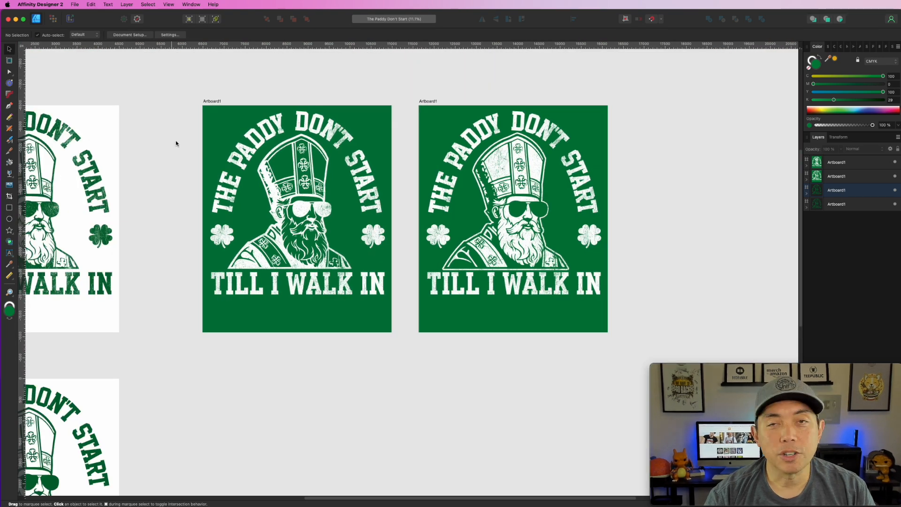
{"action": "scroll", "coordinate": [175, 178], "scroll_direction": "left", "scroll_amount": 6}
{"action": "scroll", "coordinate": [175, 178], "scroll_direction": "down", "scroll_amount": 2}
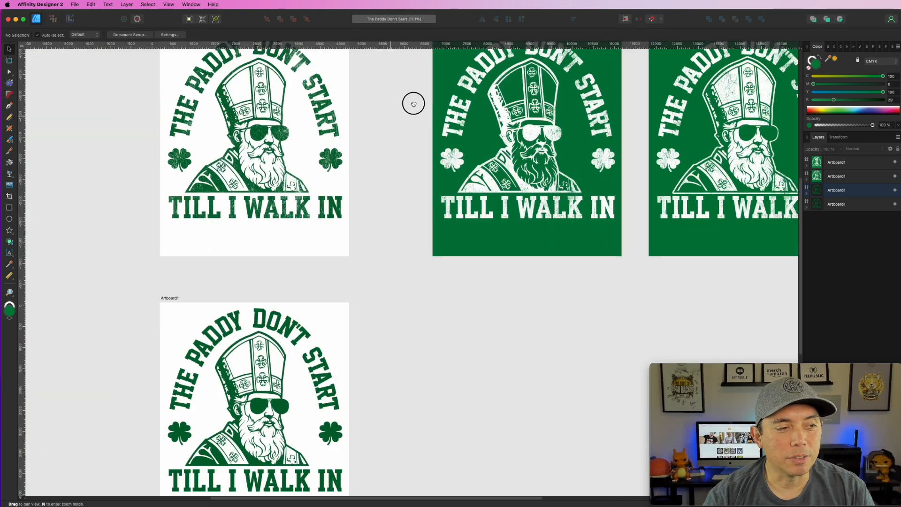
{"action": "scroll", "coordinate": [292, 375], "scroll_direction": "down", "scroll_amount": 2}
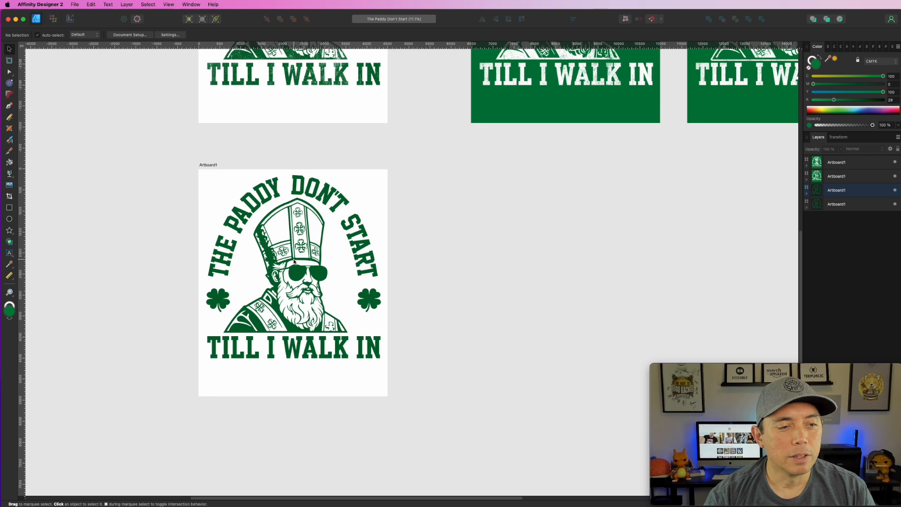
{"action": "scroll", "coordinate": [292, 258], "scroll_direction": "up", "scroll_amount": 4}
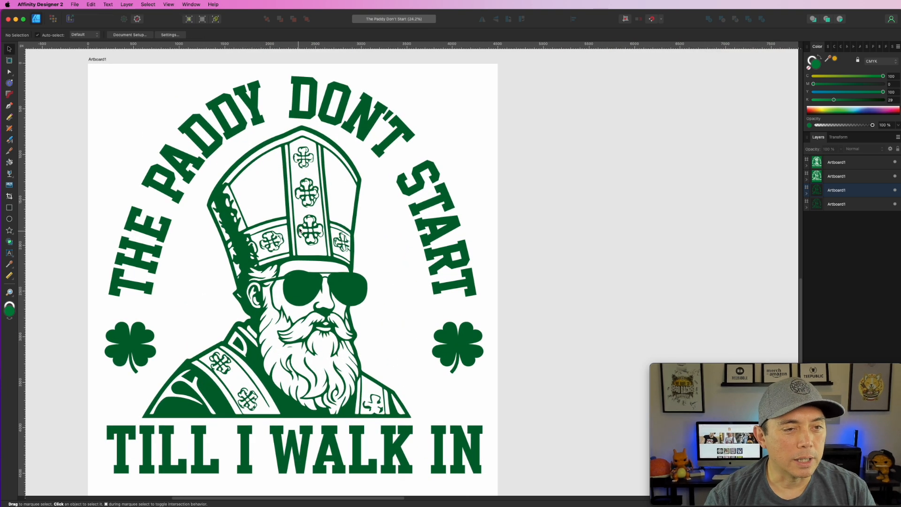
{"action": "scroll", "coordinate": [352, 189], "scroll_direction": "down", "scroll_amount": 1}
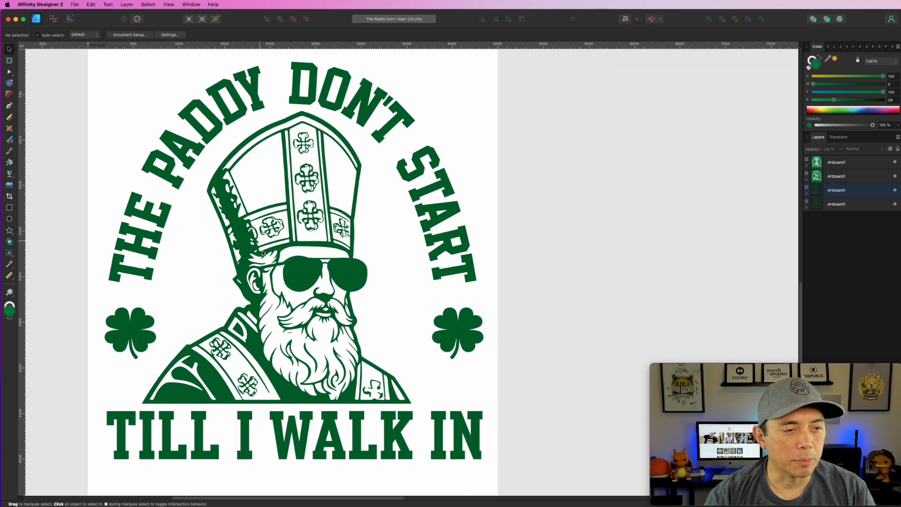
Step: Select the bishop illustration inside the nested groups of the solid green artboard and nudge it slightly
{"action": "left_click", "coordinate": [303, 242]}
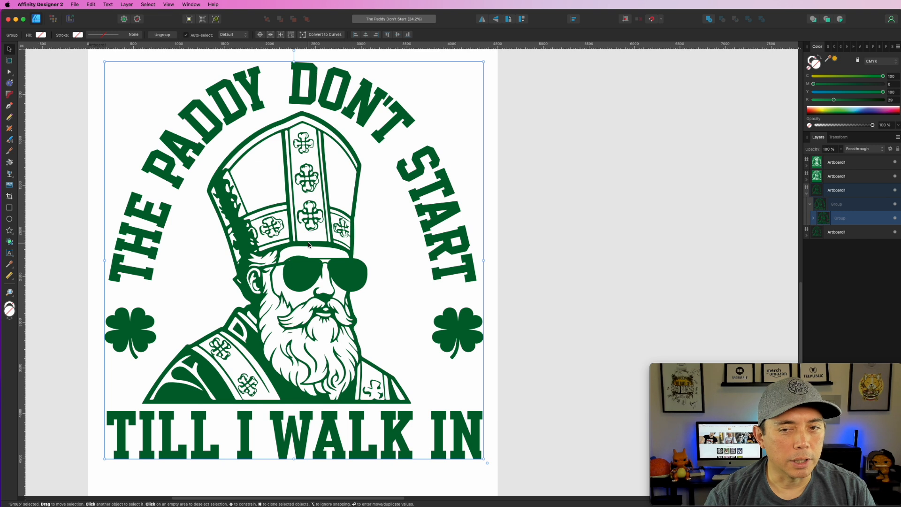
{"action": "left_click", "coordinate": [814, 219]}
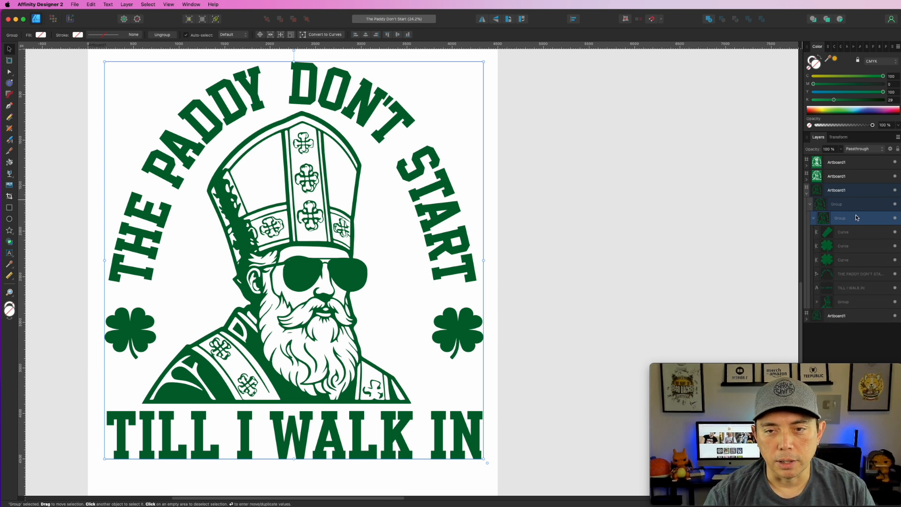
{"action": "left_click", "coordinate": [847, 302]}
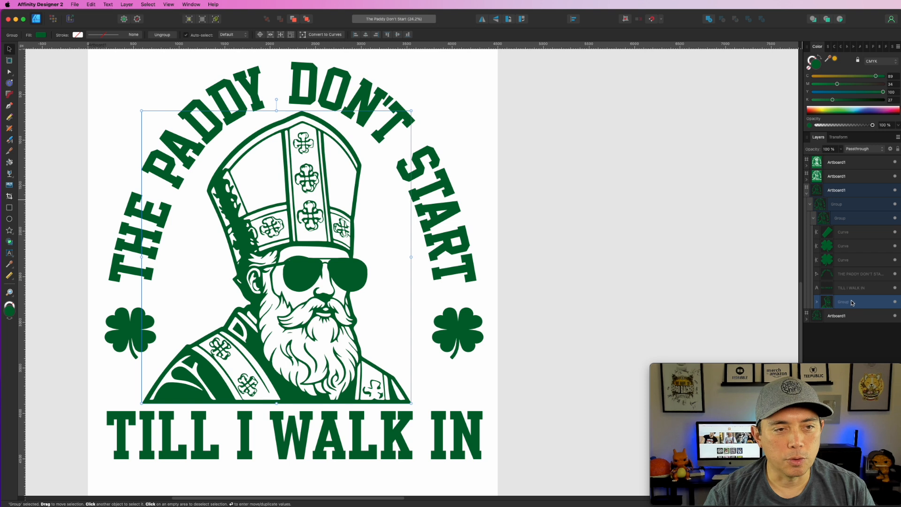
{"action": "left_click_drag", "start_coordinate": [328, 243], "coordinate": [322, 236]}
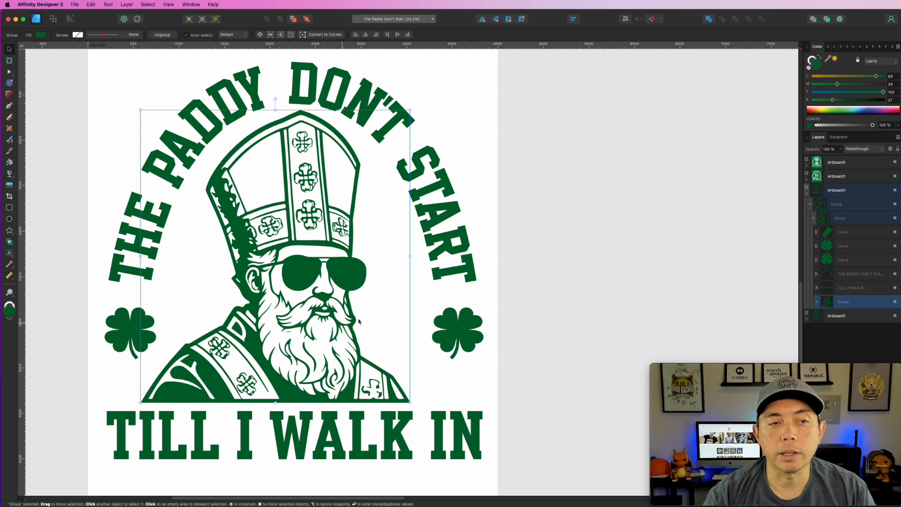
{"action": "scroll", "coordinate": [372, 320], "scroll_direction": "down", "scroll_amount": 3}
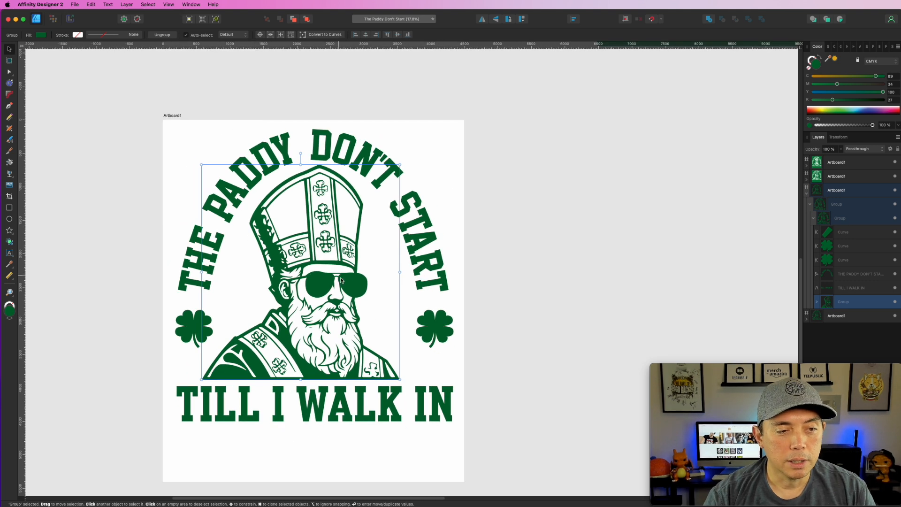
{"action": "left_click_drag", "start_coordinate": [345, 280], "coordinate": [350, 281]}
Step: Duplicate the artboard holding the undistressed green design and place the copy directly to its right
{"action": "left_click", "coordinate": [588, 266]}
{"action": "scroll", "coordinate": [634, 252], "scroll_direction": "down", "scroll_amount": 2}
{"action": "left_click_drag", "start_coordinate": [634, 252], "coordinate": [459, 203]}
{"action": "left_click", "coordinate": [79, 113]}
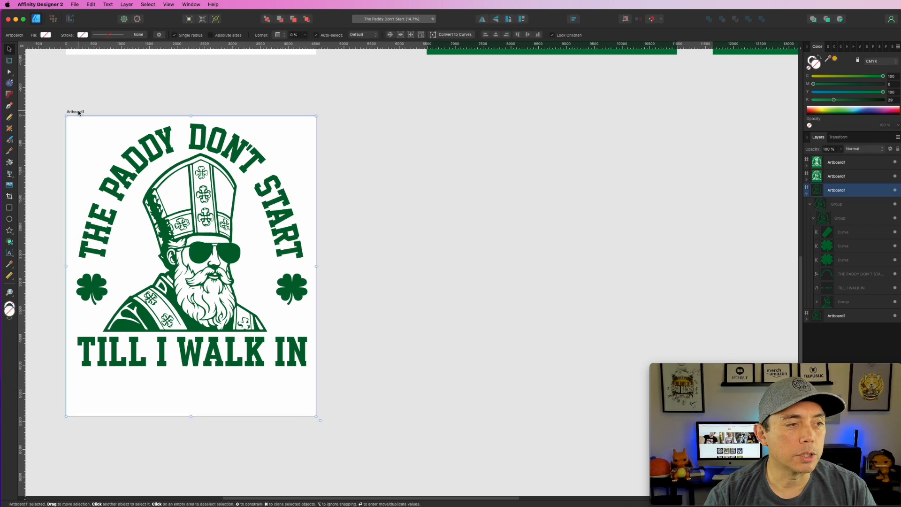
{"action": "left_click_drag", "start_coordinate": [78, 112], "coordinate": [365, 113]}
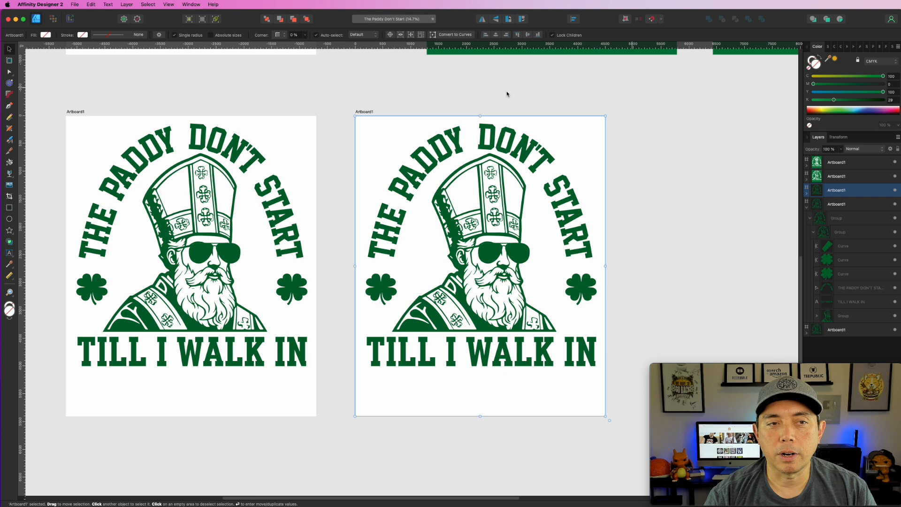
Step: Fill the duplicated artboard's background with black, CMYK values all 100, and recolour its artwork group white
{"action": "left_click", "coordinate": [884, 100]}
{"action": "left_click", "coordinate": [884, 84]}
{"action": "left_click", "coordinate": [505, 248]}
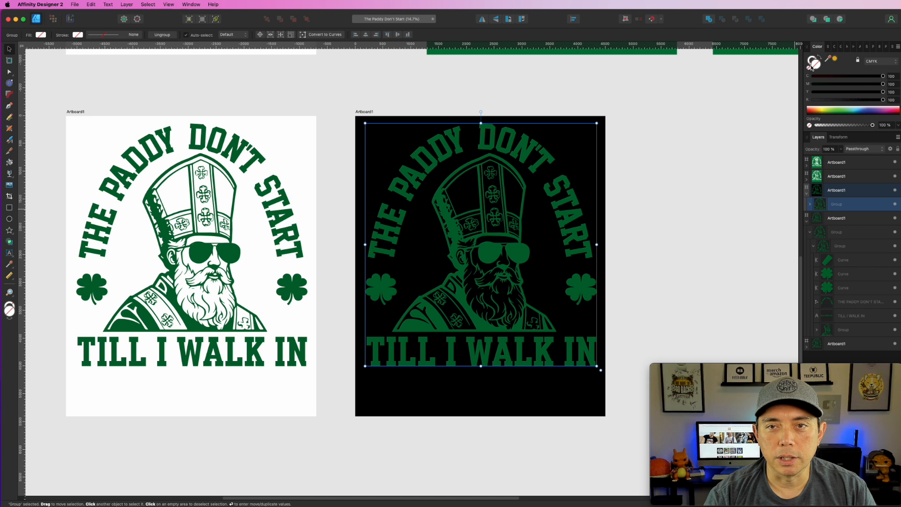
{"action": "left_click", "coordinate": [814, 100]}
{"action": "left_click", "coordinate": [814, 92]}
{"action": "left_click", "coordinate": [813, 84]}
{"action": "left_click", "coordinate": [813, 76]}
{"action": "left_click", "coordinate": [692, 119]}
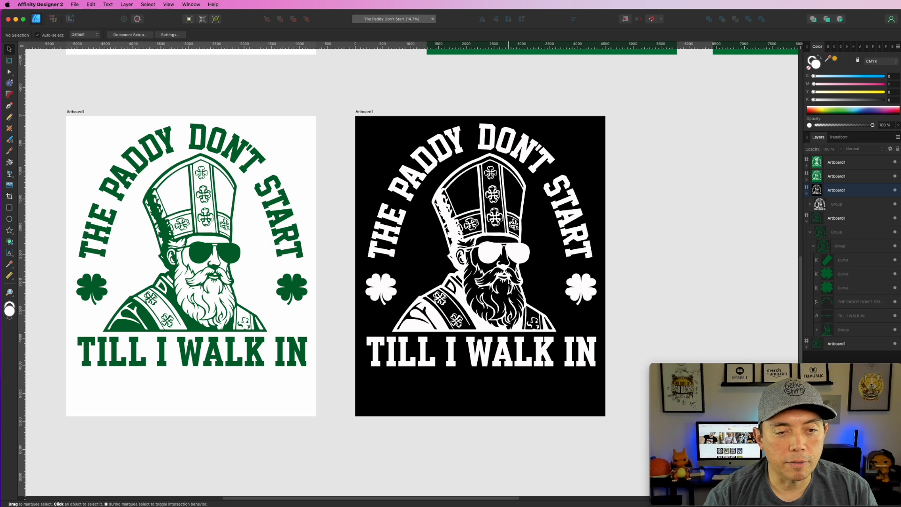
Step: Duplicate the black artboard with the white artwork and place the copy directly to its right
{"action": "scroll", "coordinate": [508, 288], "scroll_direction": "up", "scroll_amount": 5}
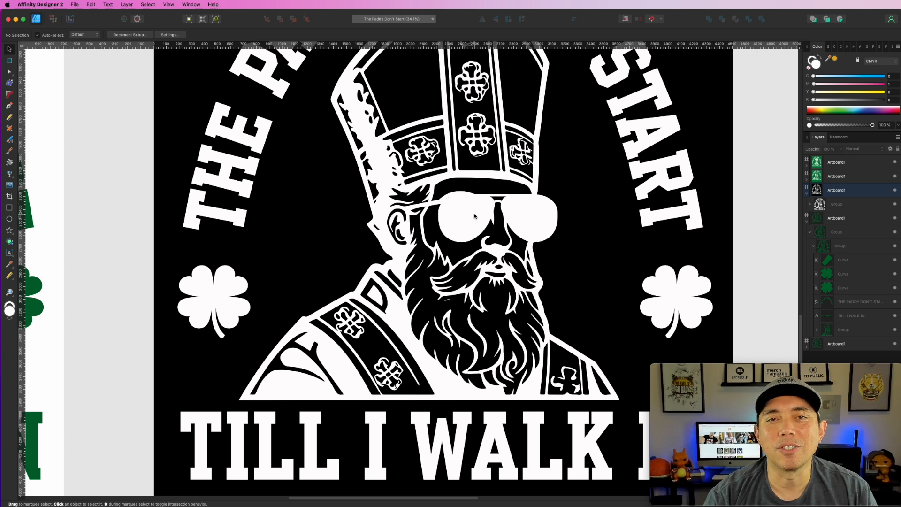
{"action": "scroll", "coordinate": [498, 278], "scroll_direction": "down", "scroll_amount": 5}
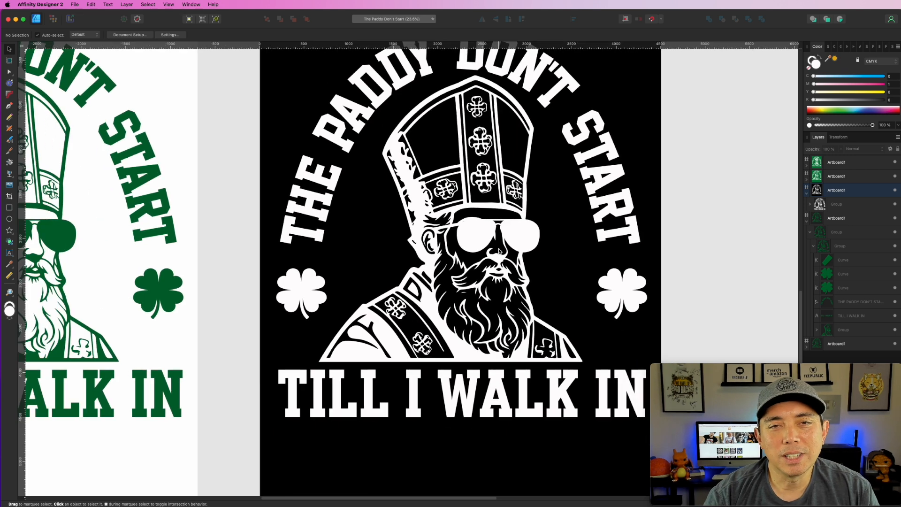
{"action": "scroll", "coordinate": [504, 269], "scroll_direction": "down", "scroll_amount": 3}
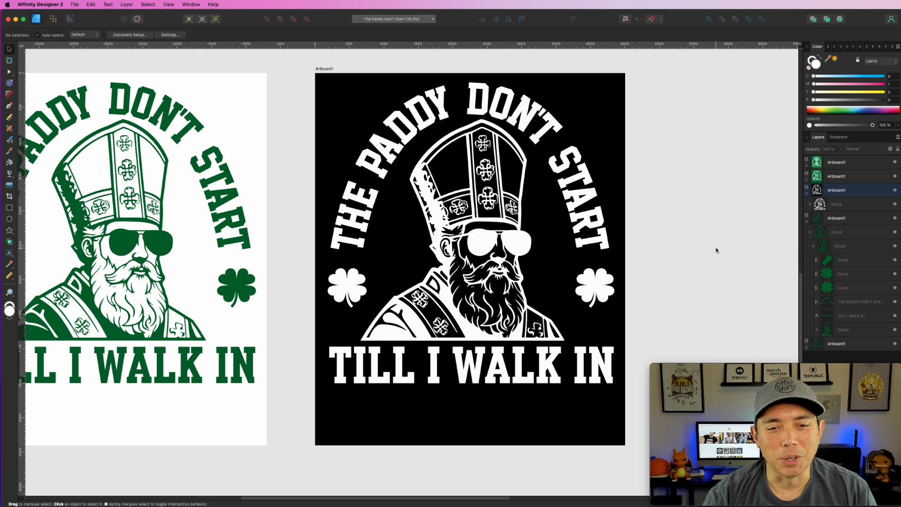
{"action": "left_click_drag", "start_coordinate": [715, 239], "coordinate": [488, 241]}
{"action": "scroll", "coordinate": [494, 258], "scroll_direction": "down", "scroll_amount": 3}
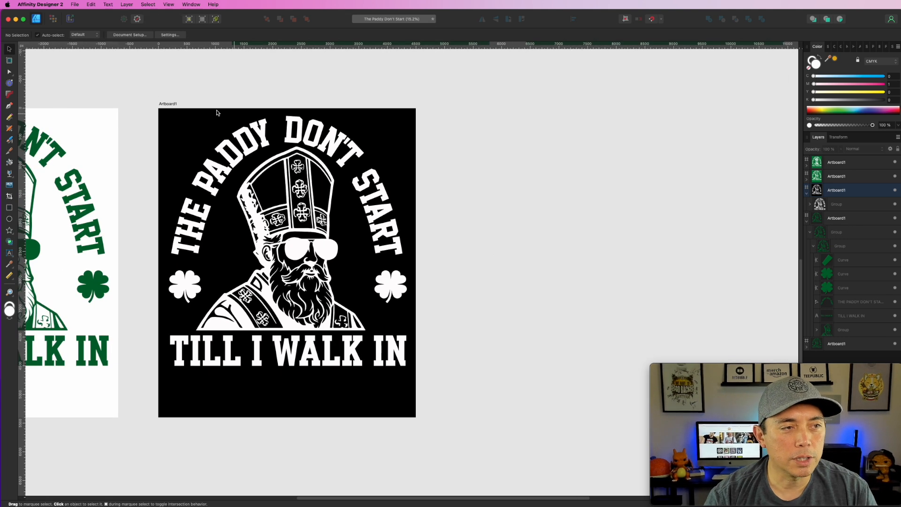
{"action": "left_click", "coordinate": [167, 103]}
{"action": "left_click_drag", "start_coordinate": [167, 103], "coordinate": [434, 103]}
{"action": "scroll", "coordinate": [598, 224], "scroll_direction": "up", "scroll_amount": 3}
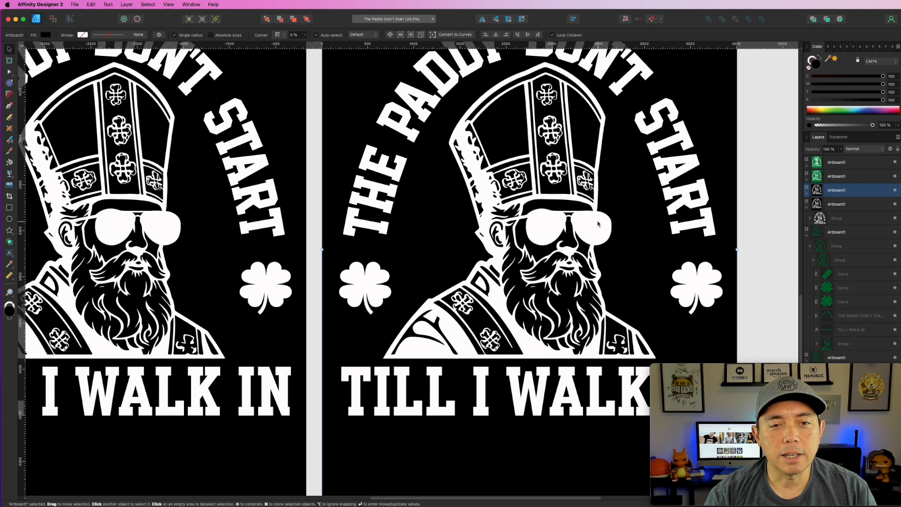
{"action": "left_click", "coordinate": [598, 224]}
{"action": "scroll", "coordinate": [596, 225], "scroll_direction": "up", "scroll_amount": 1}
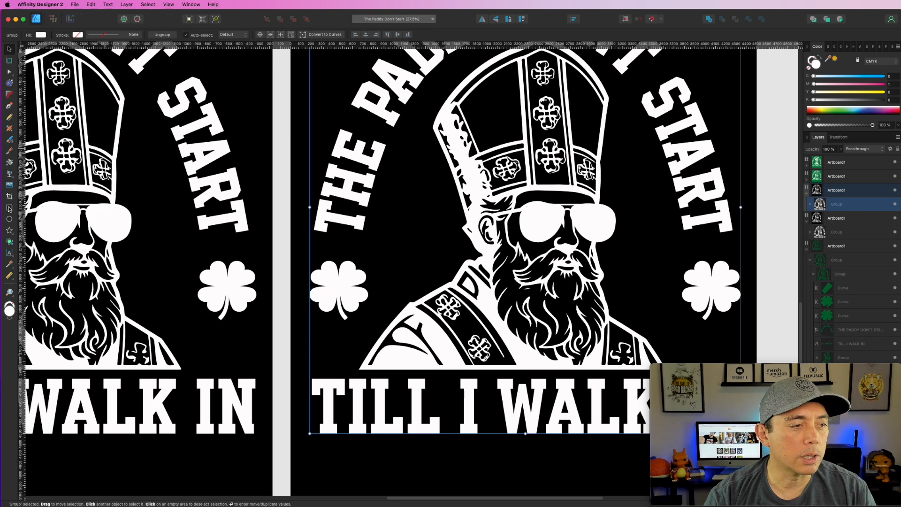
{"action": "left_click", "coordinate": [9, 105]}
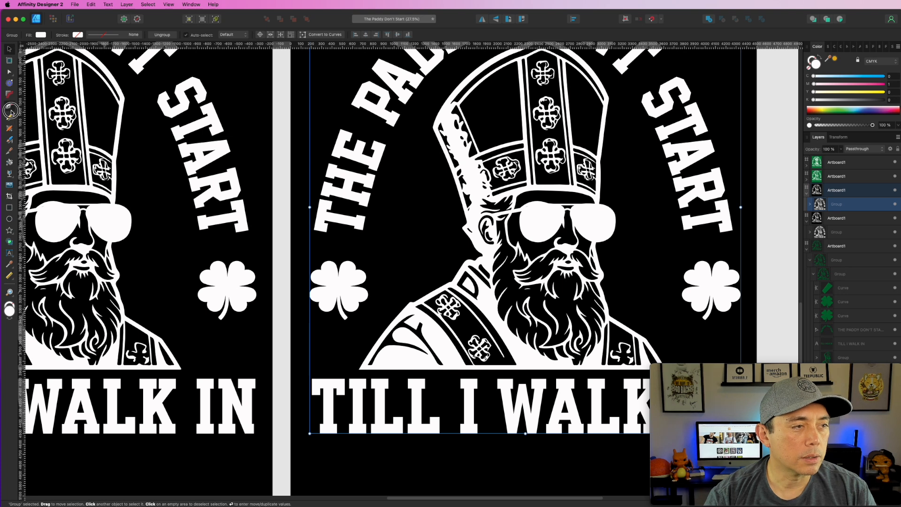
{"action": "left_click", "coordinate": [408, 308]}
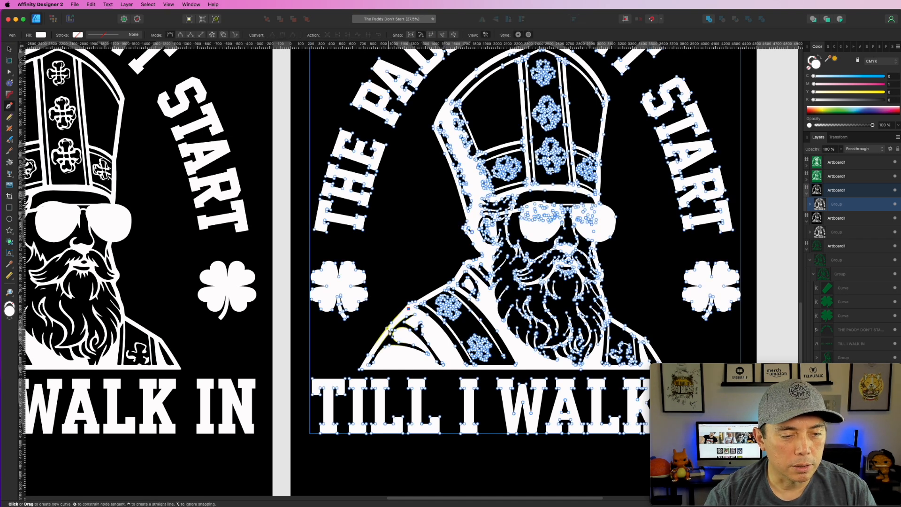
{"action": "left_click", "coordinate": [9, 49]}
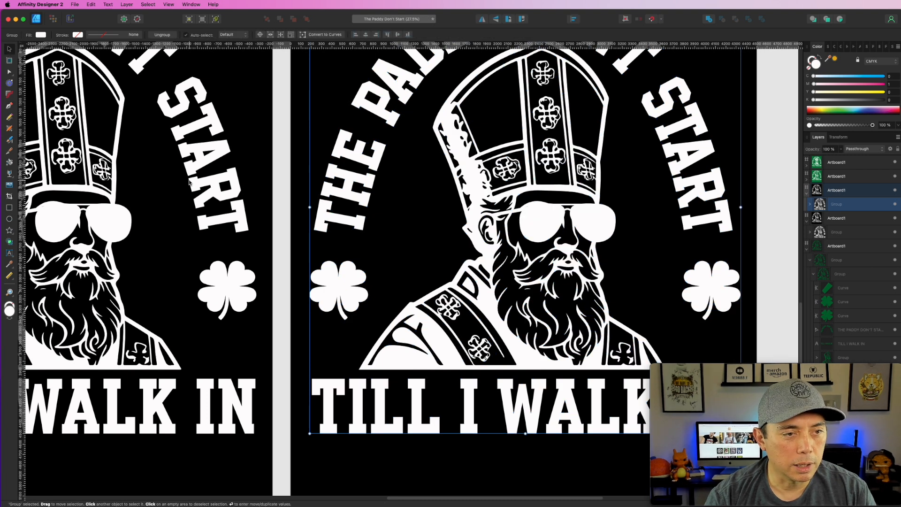
{"action": "left_click", "coordinate": [283, 206]}
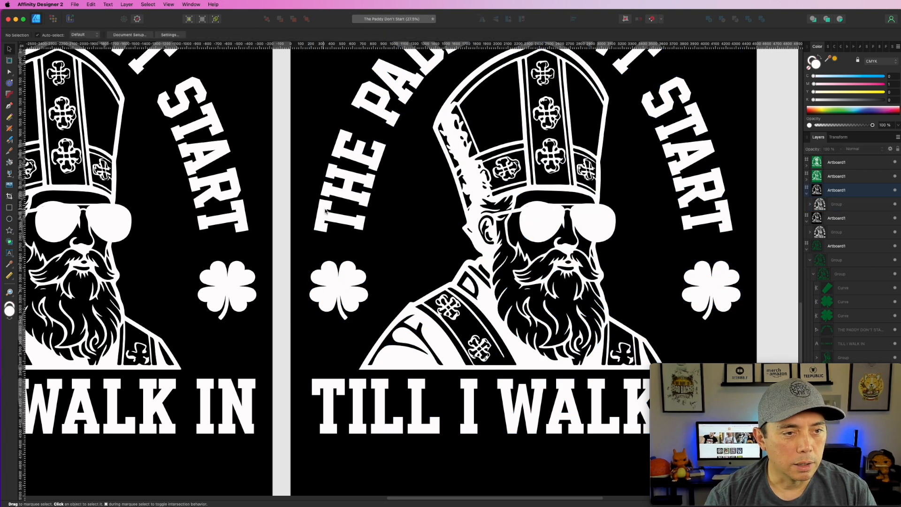
Step: Start a white-filled Pen tool outline on the second black artboard, down the bishop's left-hand shoulder and straight across the base
{"action": "left_click", "coordinate": [9, 106]}
{"action": "left_click", "coordinate": [409, 309]}
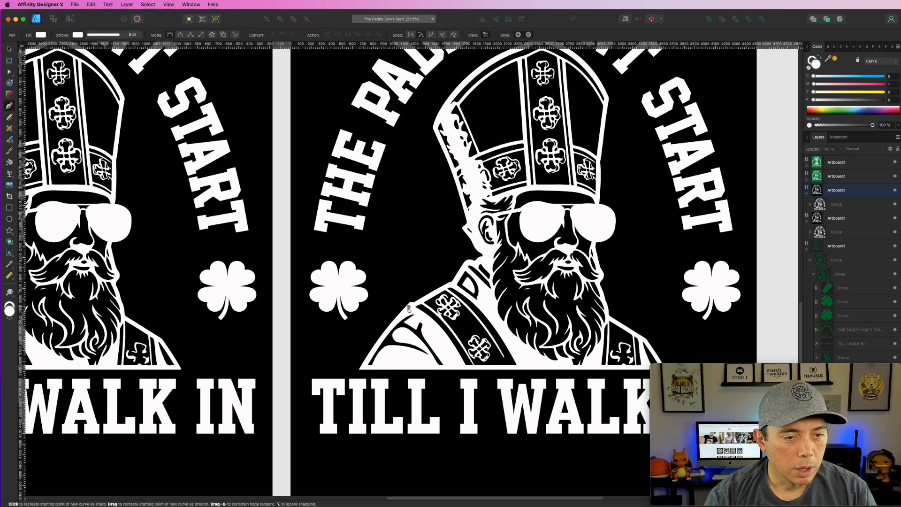
{"action": "left_click", "coordinate": [379, 343]}
{"action": "left_click", "coordinate": [368, 359]}
{"action": "left_click", "coordinate": [364, 365]}
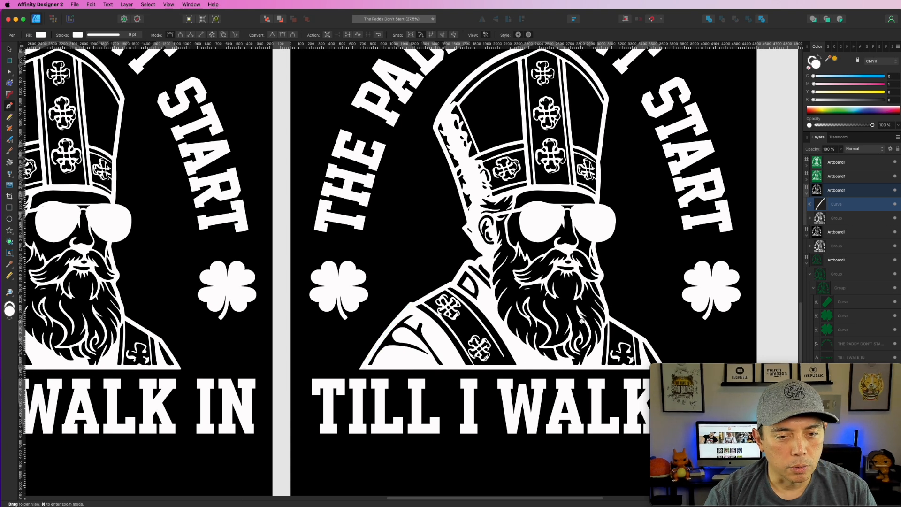
{"action": "scroll", "coordinate": [581, 326], "scroll_direction": "right", "scroll_amount": 5}
{"action": "left_click", "coordinate": [546, 364]}
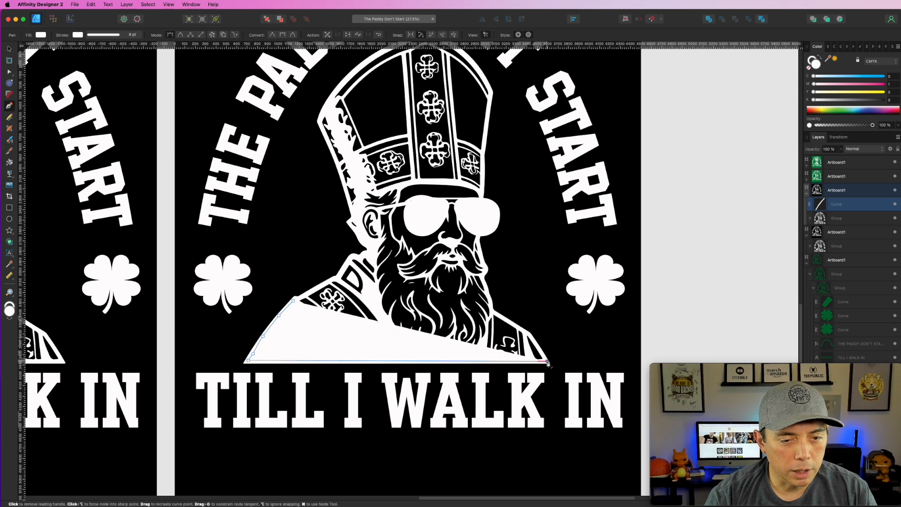
Step: Continue the Pen outline up the bishop's right-hand shoulder to the lower edge of the beard
{"action": "scroll", "coordinate": [544, 364], "scroll_direction": "up", "scroll_amount": 3}
{"action": "left_click", "coordinate": [516, 322]}
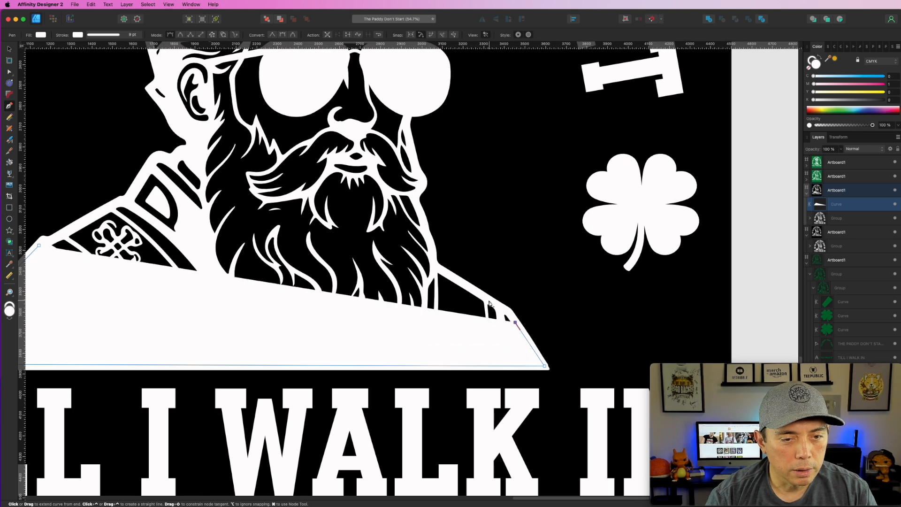
{"action": "left_click", "coordinate": [489, 300]}
{"action": "left_click", "coordinate": [436, 268]}
{"action": "left_click", "coordinate": [427, 235]}
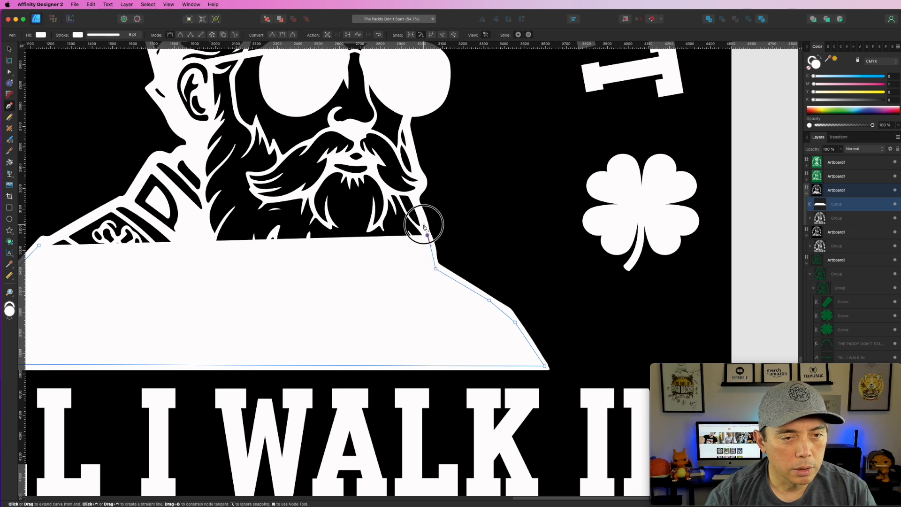
Step: Continue the Pen outline up the bishop's right-hand beard edge and cheek into the sunglasses lens
{"action": "left_click", "coordinate": [419, 207]}
{"action": "left_click", "coordinate": [414, 194]}
{"action": "left_click", "coordinate": [424, 180]}
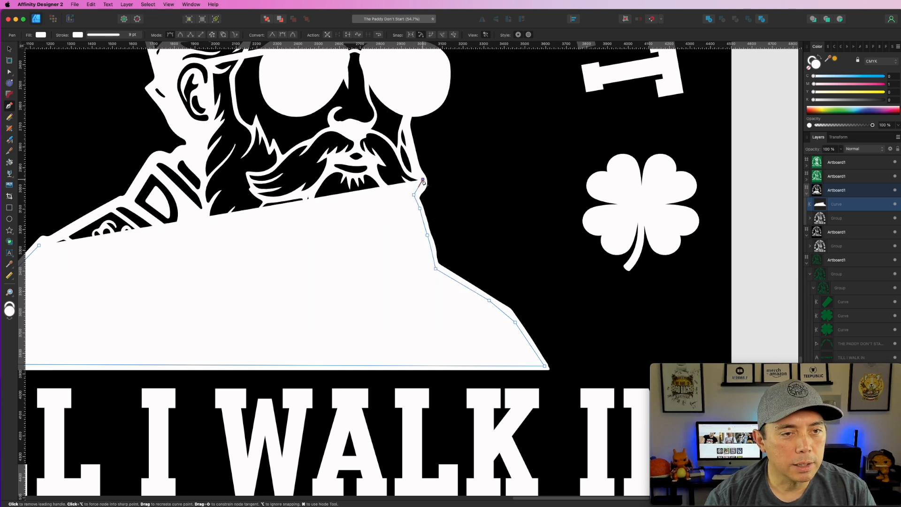
{"action": "left_click_drag", "start_coordinate": [411, 153], "coordinate": [409, 141]}
{"action": "left_click", "coordinate": [408, 121]}
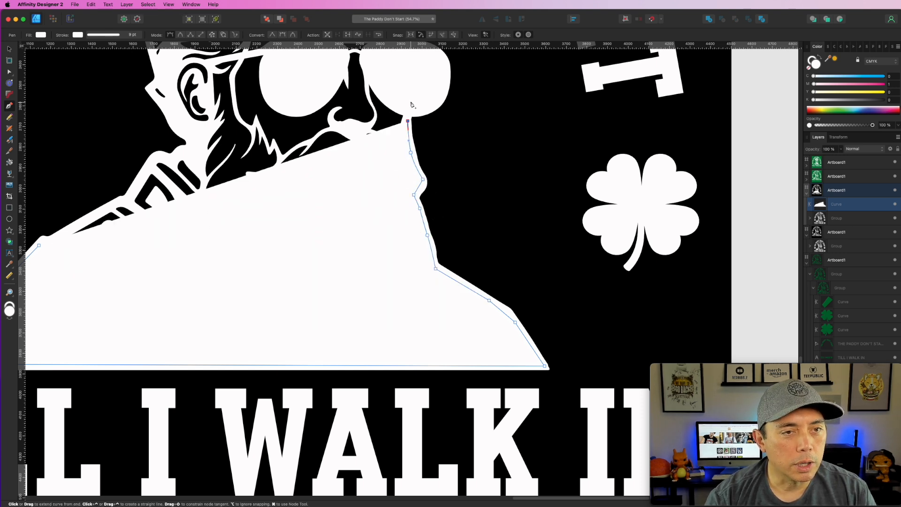
{"action": "left_click_drag", "start_coordinate": [412, 99], "coordinate": [414, 92]}
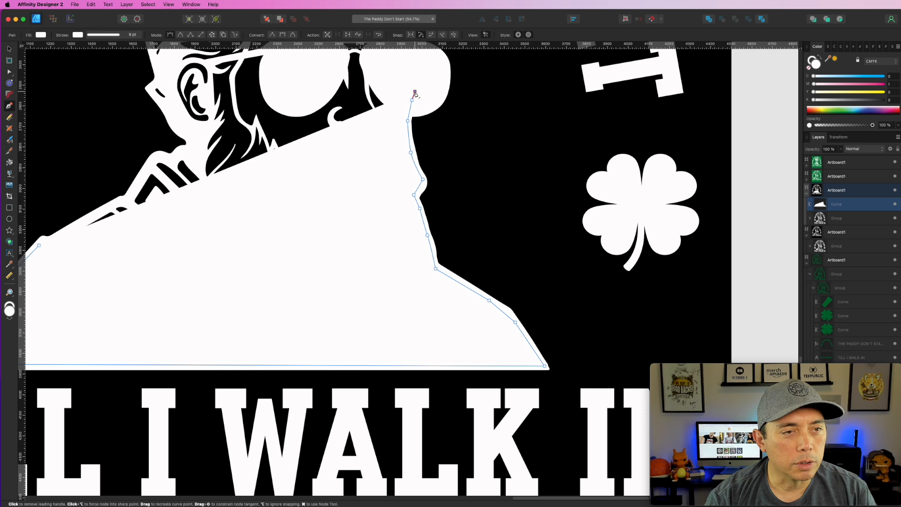
Step: Remove the outline's fill and stroke, and extend it up past the sunglasses to the mitre's right-hand lower edge
{"action": "left_click", "coordinate": [809, 69]}
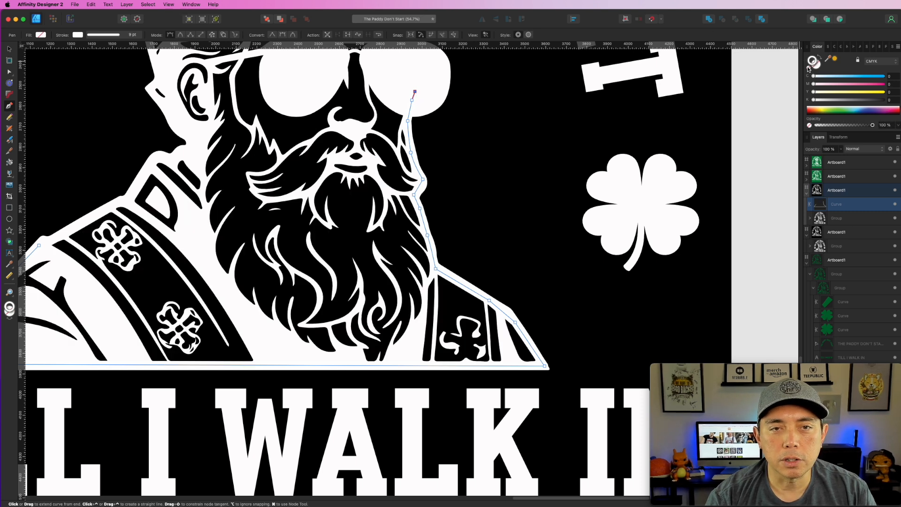
{"action": "left_click", "coordinate": [808, 69]}
{"action": "scroll", "coordinate": [568, 183], "scroll_direction": "up", "scroll_amount": 5}
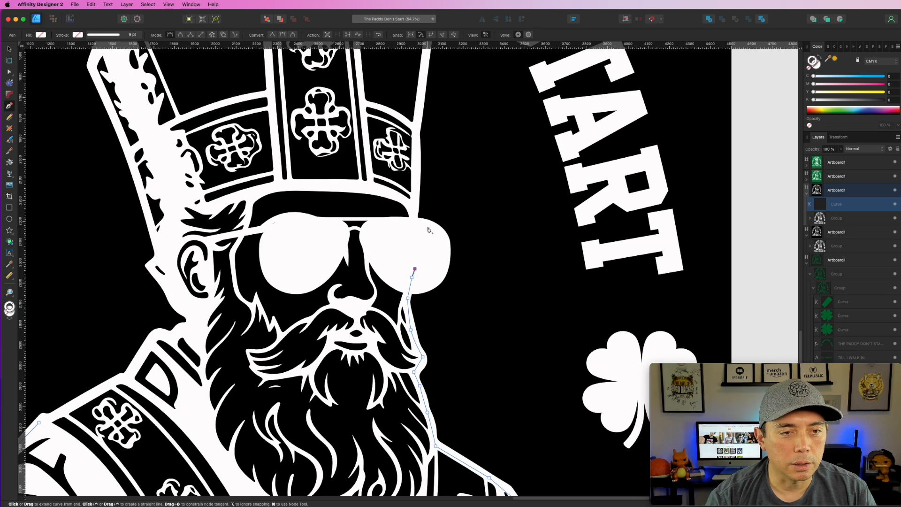
{"action": "left_click", "coordinate": [413, 229]}
{"action": "left_click", "coordinate": [413, 207]}
{"action": "left_click", "coordinate": [417, 162]}
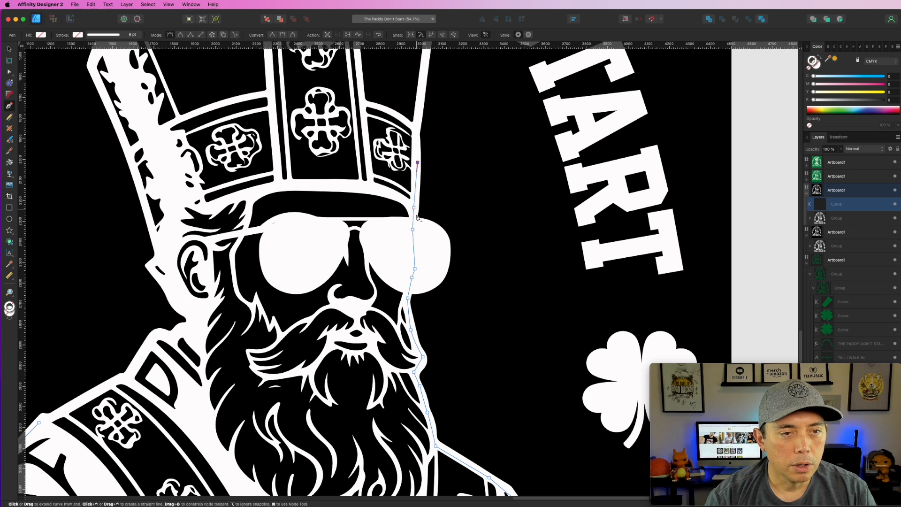
Step: Trace the Pen outline up the mitre's right-hand side and over its curved shoulder to the peak
{"action": "scroll", "coordinate": [429, 161], "scroll_direction": "up", "scroll_amount": 2}
{"action": "left_click", "coordinate": [425, 140]}
{"action": "scroll", "coordinate": [425, 141], "scroll_direction": "up", "scroll_amount": 3}
{"action": "left_click", "coordinate": [431, 204]}
{"action": "left_click", "coordinate": [382, 131]}
{"action": "left_click", "coordinate": [313, 89]}
{"action": "left_click", "coordinate": [294, 87]}
Step: Continue the outline from the mitre's peak down its left-hand curve to the outer corner
{"action": "left_click", "coordinate": [222, 124]}
{"action": "left_click", "coordinate": [170, 155]}
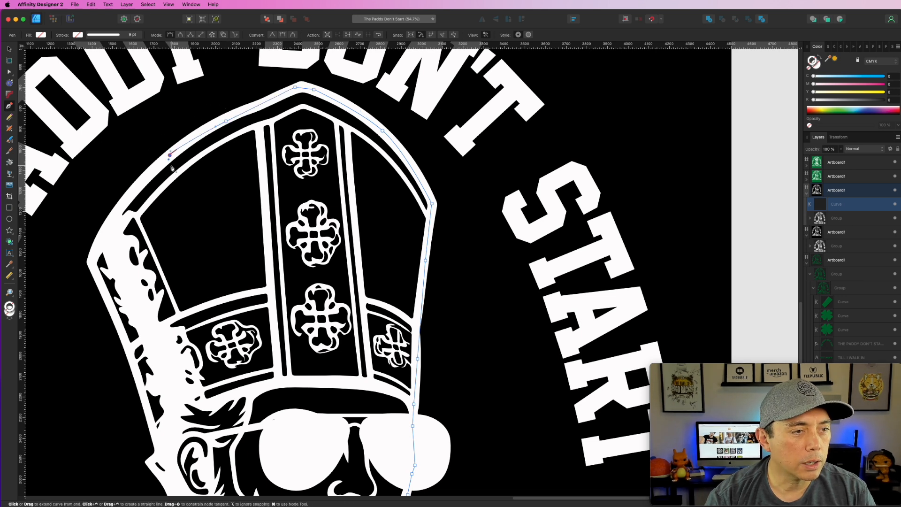
{"action": "left_click", "coordinate": [118, 211]}
{"action": "left_click", "coordinate": [100, 243]}
{"action": "left_click", "coordinate": [93, 264]}
Step: Trace the outline down the mitre's left-hand edge and behind the ear to the nape of the neck
{"action": "scroll", "coordinate": [95, 264], "scroll_direction": "down", "scroll_amount": 1}
{"action": "scroll", "coordinate": [95, 264], "scroll_direction": "down", "scroll_amount": 3}
{"action": "left_click", "coordinate": [115, 230]}
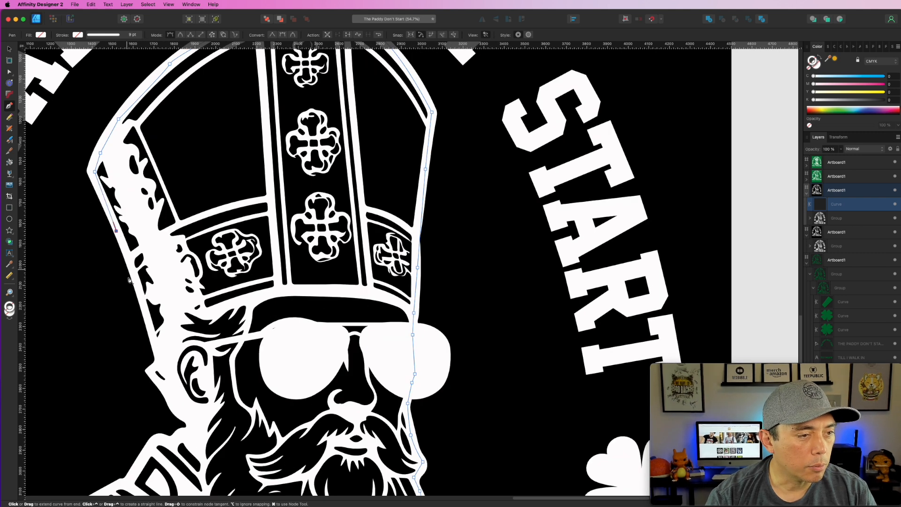
{"action": "left_click", "coordinate": [146, 313]}
{"action": "left_click", "coordinate": [158, 359]}
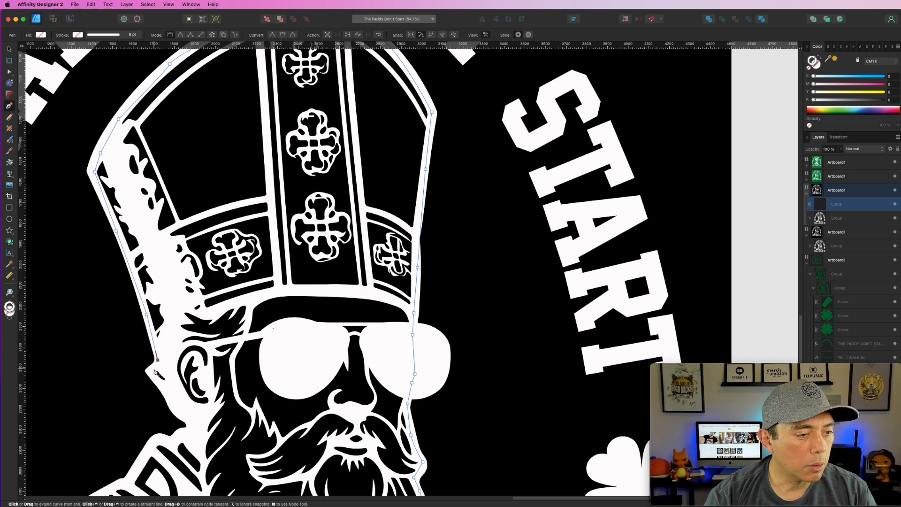
{"action": "left_click", "coordinate": [151, 373]}
{"action": "left_click", "coordinate": [163, 391]}
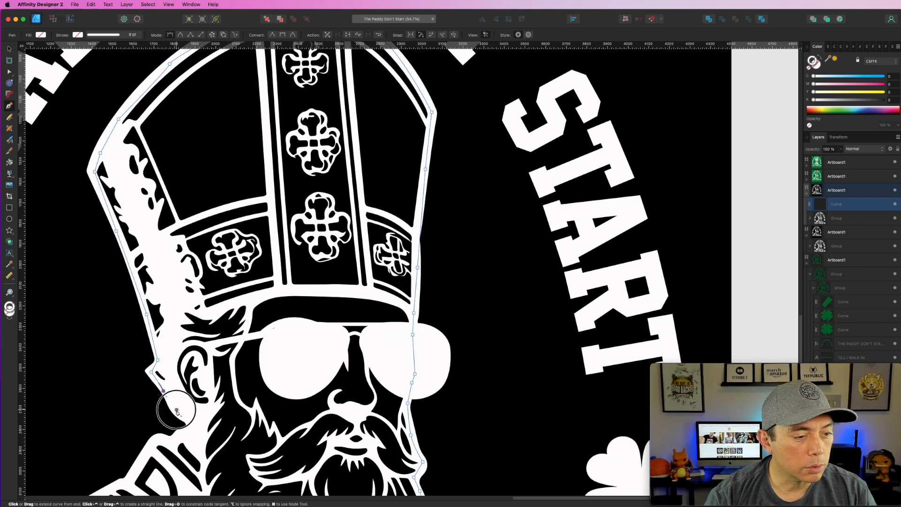
{"action": "left_click", "coordinate": [192, 421]}
Step: Trace around the collar and along the left-hand shoulder, closing the outline at its starting point
{"action": "scroll", "coordinate": [192, 421], "scroll_direction": "down", "scroll_amount": 4}
{"action": "left_click", "coordinate": [185, 335]}
{"action": "left_click", "coordinate": [173, 342]}
{"action": "left_click", "coordinate": [154, 343]}
{"action": "left_click", "coordinate": [135, 376]}
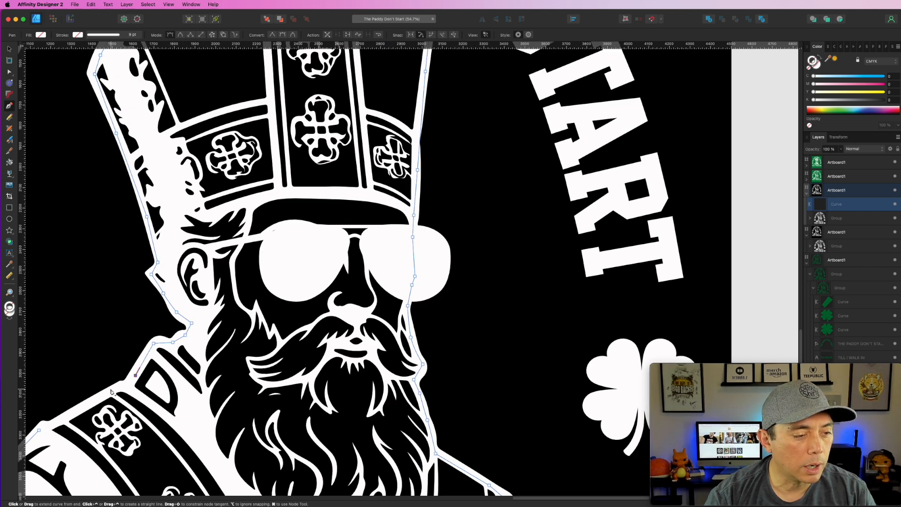
{"action": "left_click_drag", "start_coordinate": [148, 369], "coordinate": [425, 205]}
{"action": "left_click", "coordinate": [431, 213]}
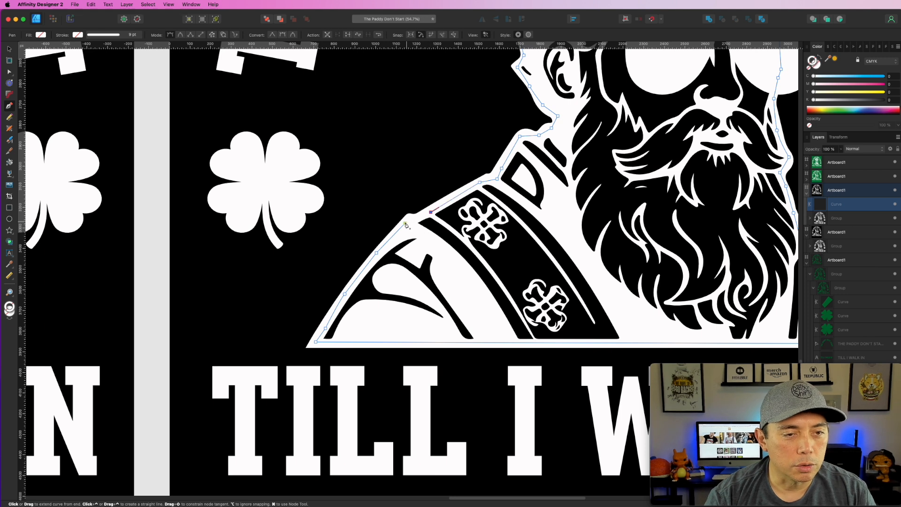
{"action": "left_click", "coordinate": [405, 223]}
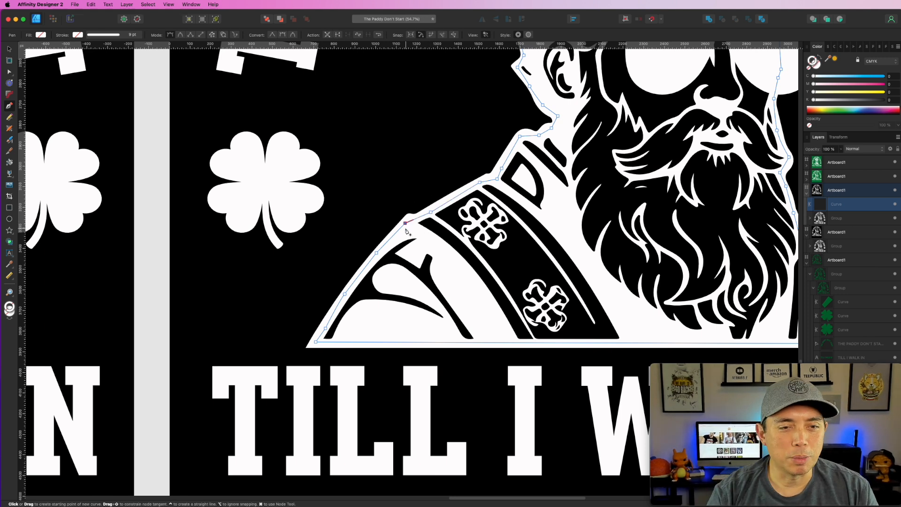
Step: Fill the closed bishop outline with white and deselect it
{"action": "scroll", "coordinate": [406, 231], "scroll_direction": "down", "scroll_amount": 5}
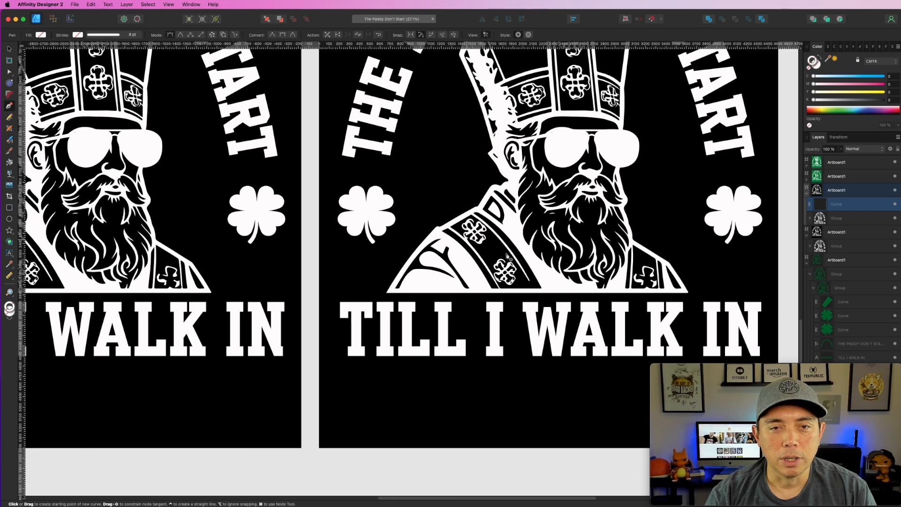
{"action": "scroll", "coordinate": [508, 255], "scroll_direction": "up", "scroll_amount": 5}
{"action": "scroll", "coordinate": [794, 92], "scroll_direction": "down", "scroll_amount": 2}
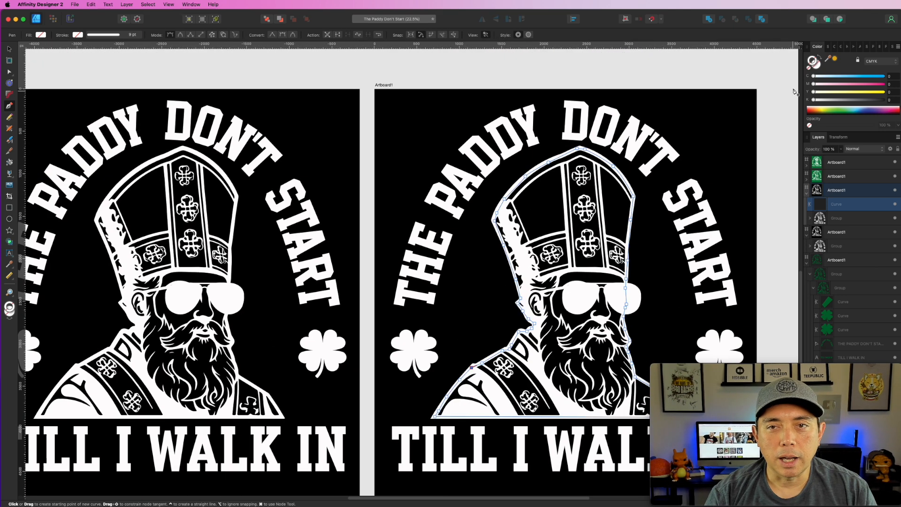
{"action": "left_click", "coordinate": [820, 65]}
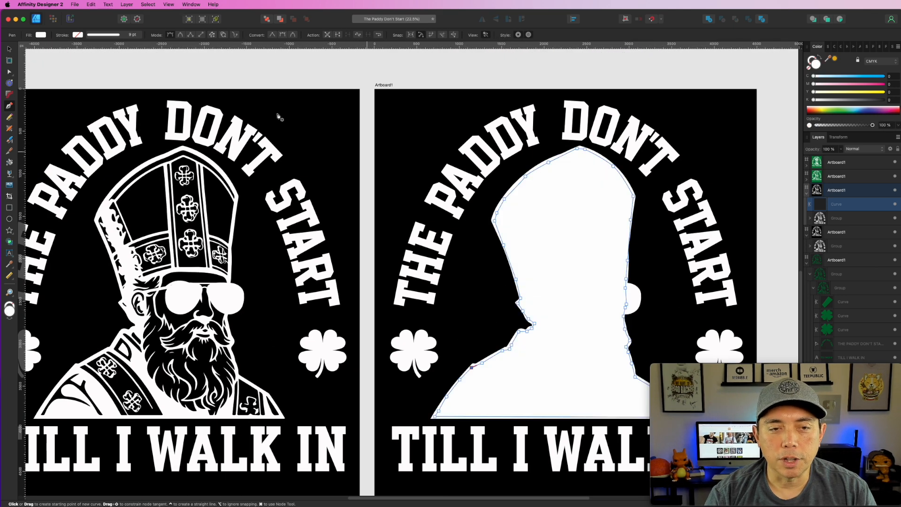
{"action": "left_click", "coordinate": [10, 48]}
{"action": "left_click", "coordinate": [451, 61]}
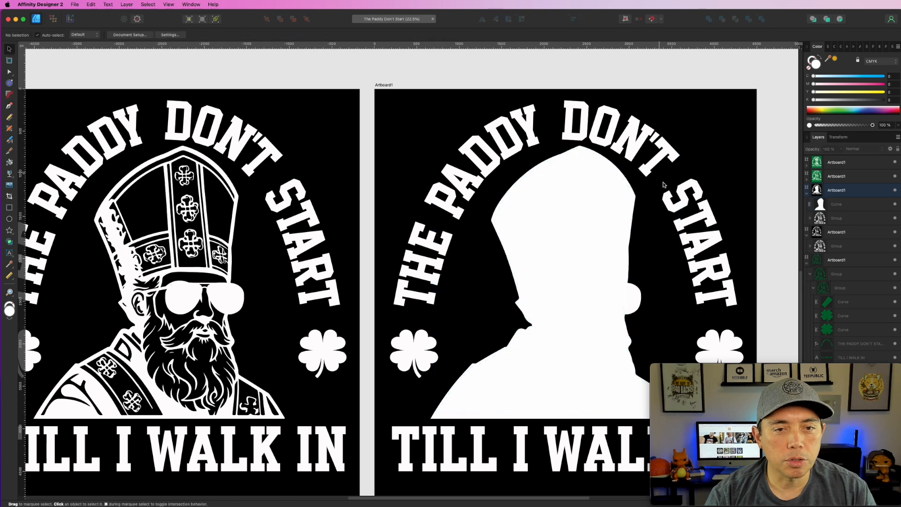
Step: Collapse the layers of the other artboards and expand the nested groups of the artboard with the white silhouette
{"action": "scroll", "coordinate": [453, 94], "scroll_direction": "right", "scroll_amount": 5}
{"action": "scroll", "coordinate": [453, 94], "scroll_direction": "down", "scroll_amount": 2}
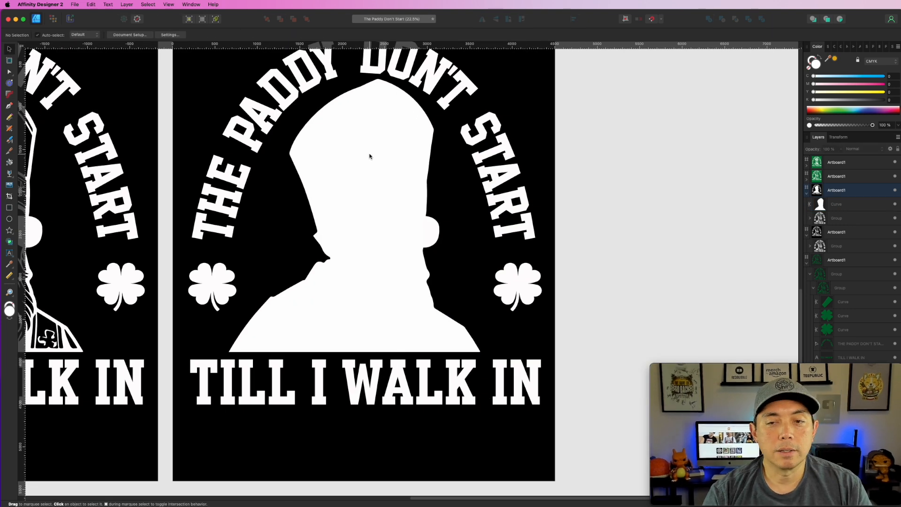
{"action": "left_click", "coordinate": [833, 209]}
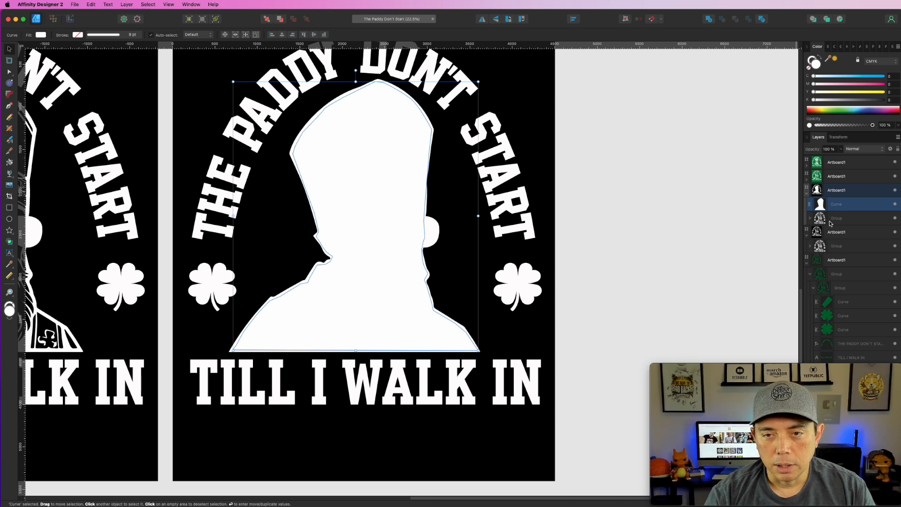
{"action": "left_click", "coordinate": [807, 235]}
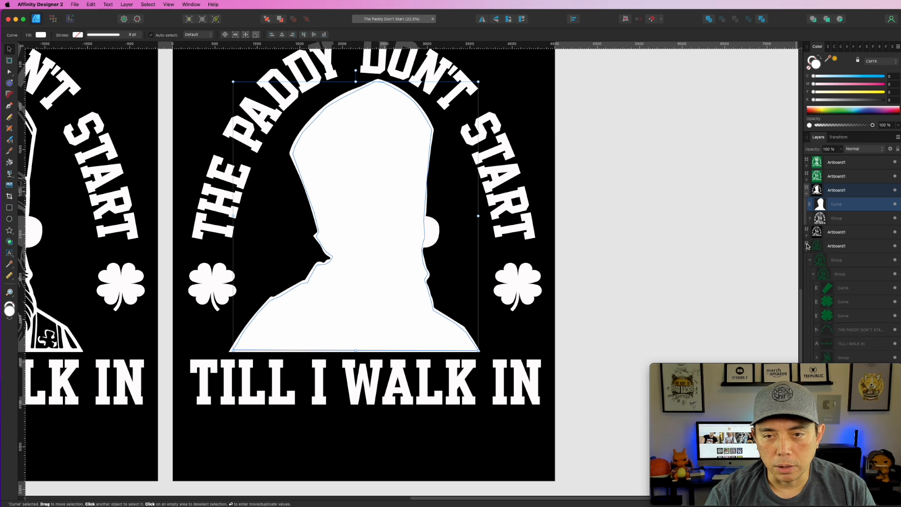
{"action": "left_click", "coordinate": [806, 246]}
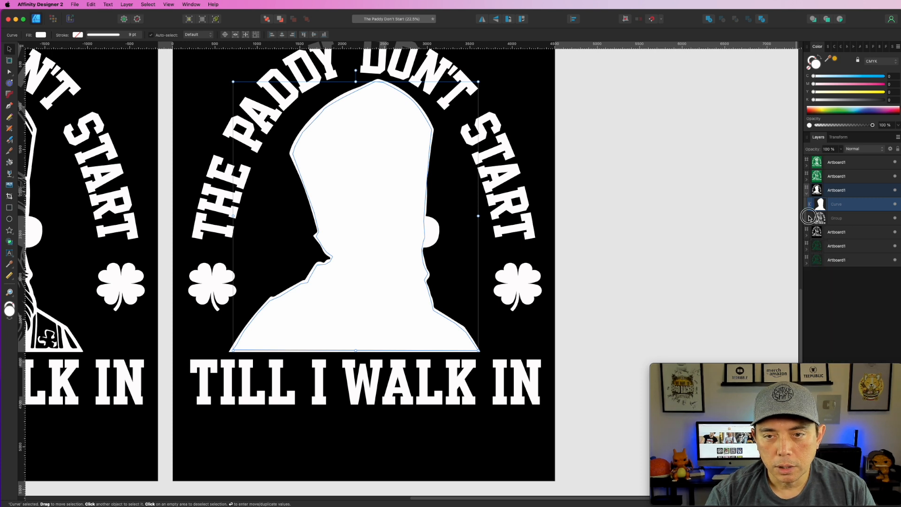
{"action": "left_click", "coordinate": [809, 219]}
{"action": "left_click", "coordinate": [813, 232]}
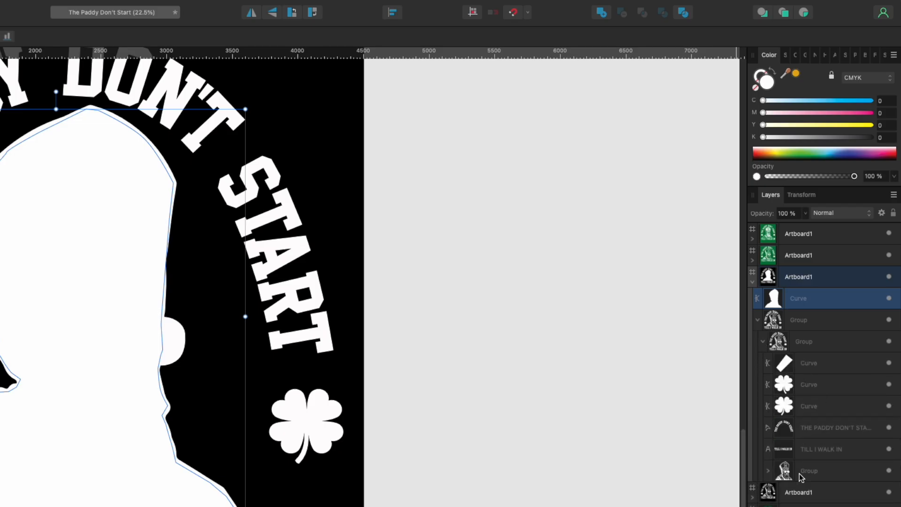
Step: Move the white silhouette curve into the inner group, directly above the bishop group in the layer order
{"action": "left_click", "coordinate": [812, 471]}
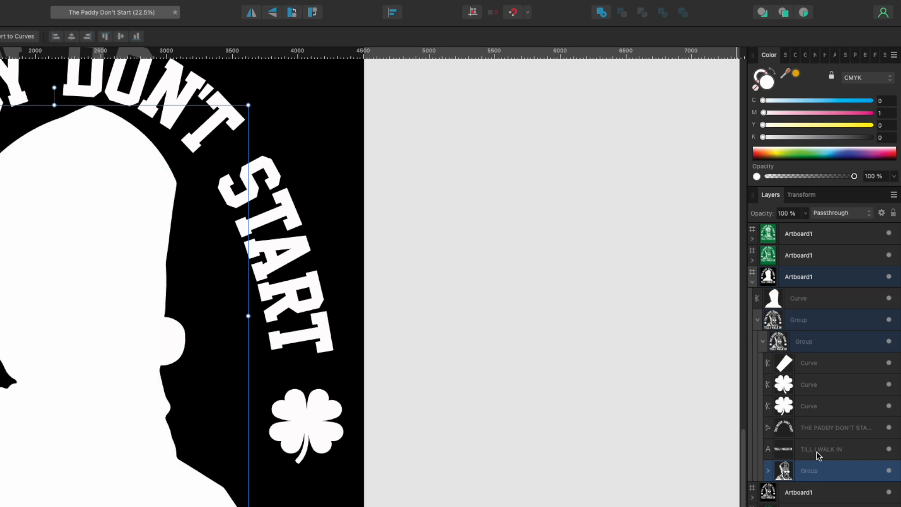
{"action": "left_click", "coordinate": [800, 298]}
{"action": "left_click_drag", "start_coordinate": [805, 300], "coordinate": [820, 461]}
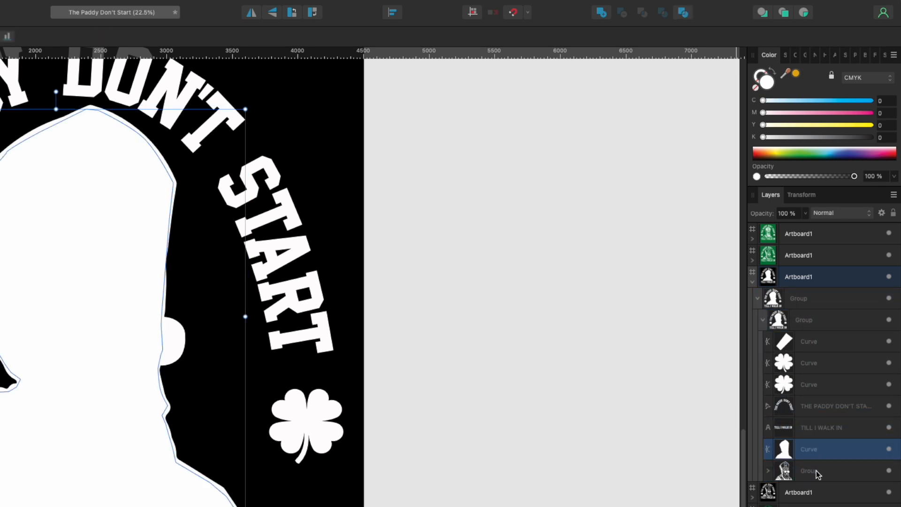
Step: Duplicate the bishop group and merge the copy with the silhouette curve using the Add Boolean operation
{"action": "left_click", "coordinate": [816, 474]}
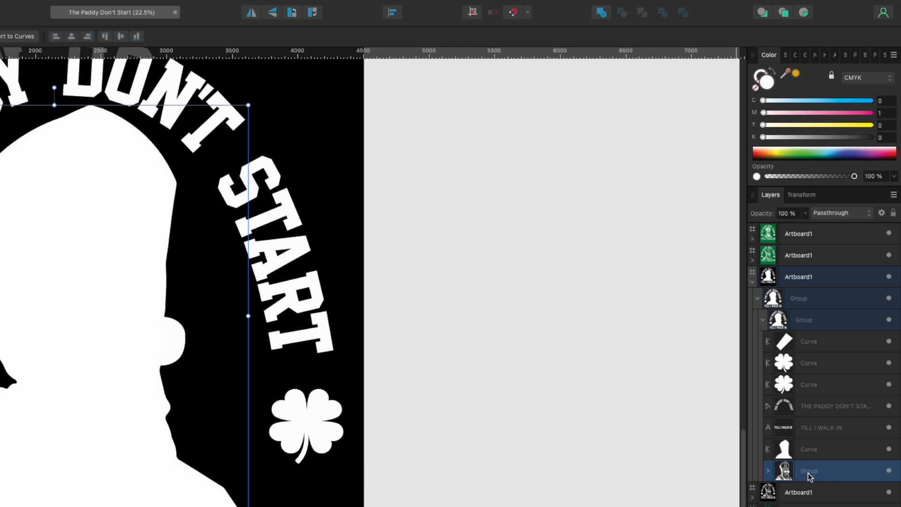
{"action": "key", "text": "super+j"}
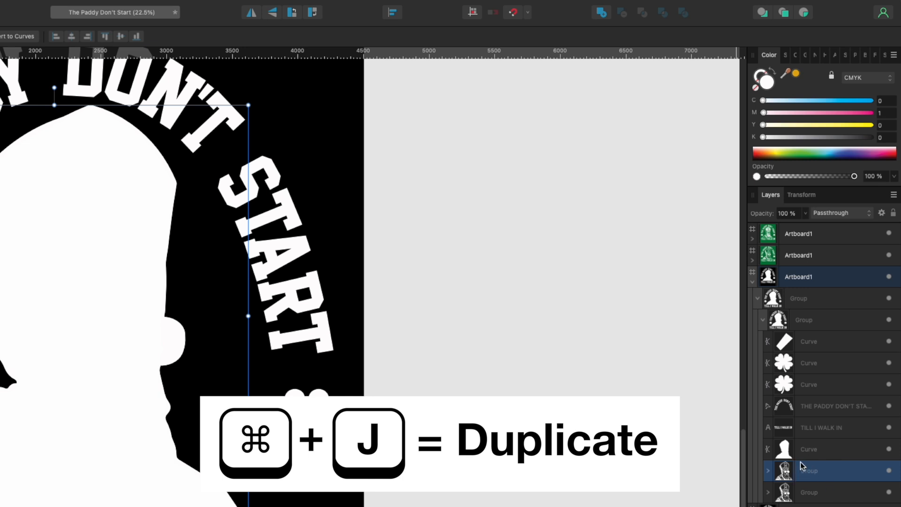
{"action": "left_click", "coordinate": [805, 451], "text": "shift"}
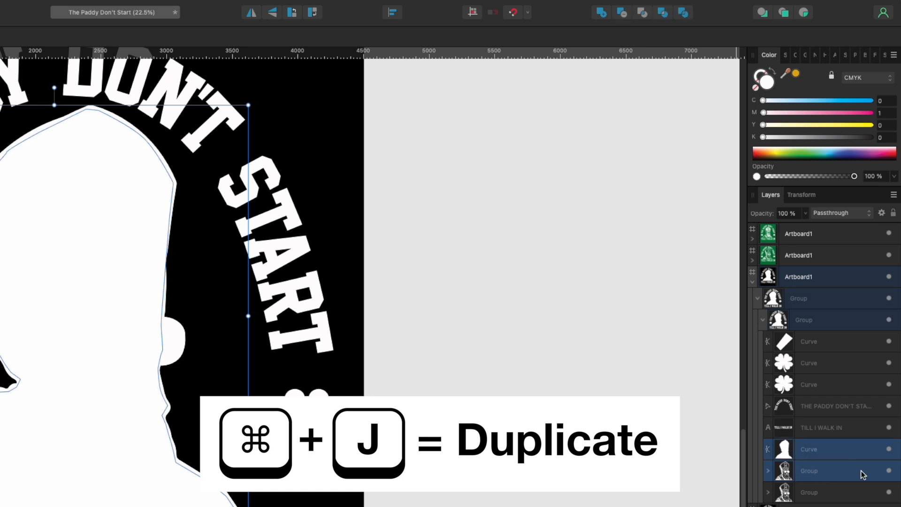
{"action": "left_click", "coordinate": [602, 13]}
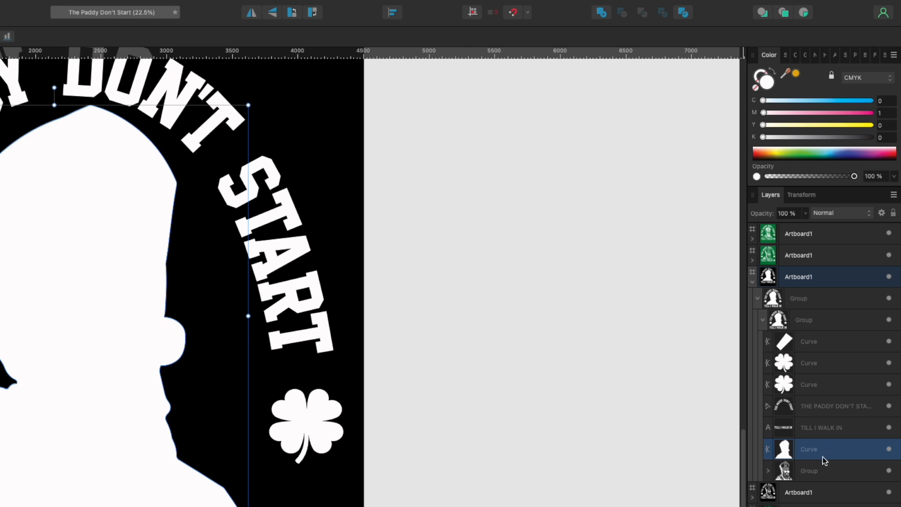
Step: Place the remaining bishop group above the merged silhouette curve in the layer order
{"action": "left_click_drag", "start_coordinate": [125, 302], "coordinate": [178, 291]}
{"action": "key", "text": "ctrl+z"}
{"action": "left_click", "coordinate": [821, 475]}
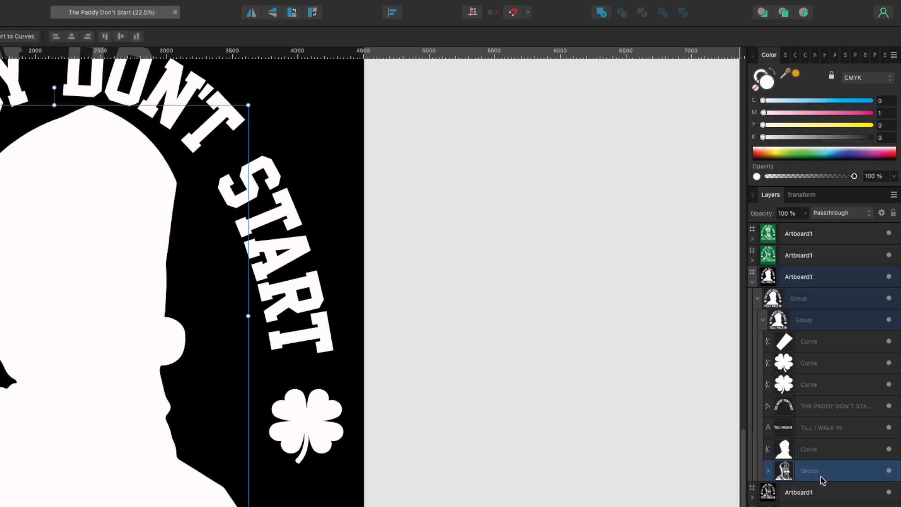
{"action": "left_click_drag", "start_coordinate": [819, 476], "coordinate": [824, 451]}
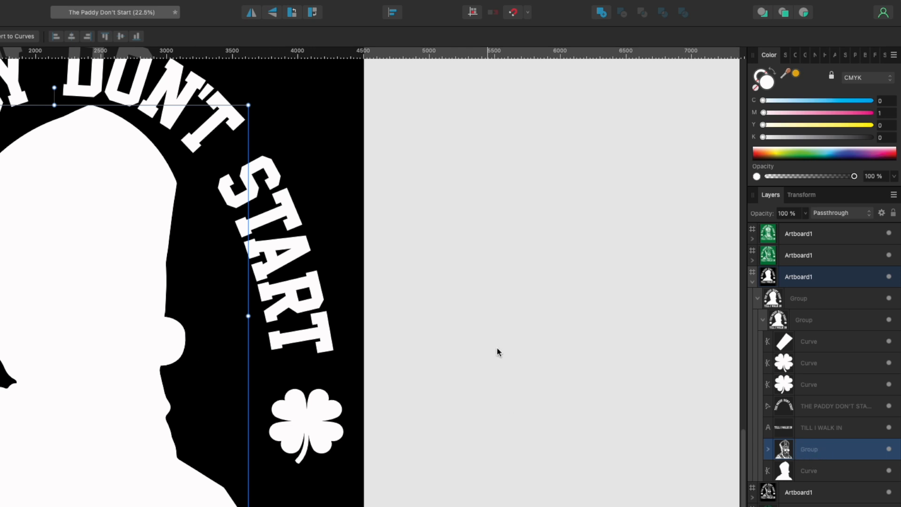
Step: Recolour the bishop group black, with all four CMYK values at 100
{"action": "left_click", "coordinate": [482, 352]}
{"action": "left_click_drag", "start_coordinate": [145, 317], "coordinate": [414, 304]}
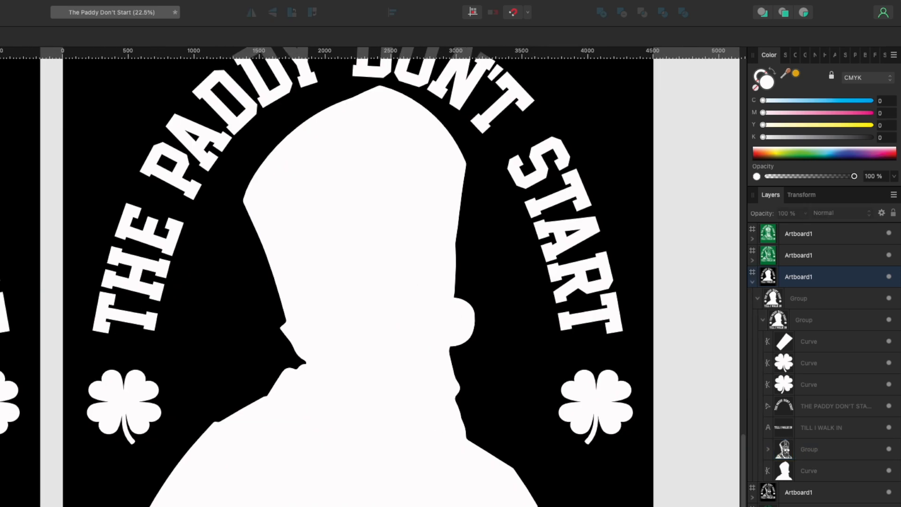
{"action": "left_click", "coordinate": [822, 456]}
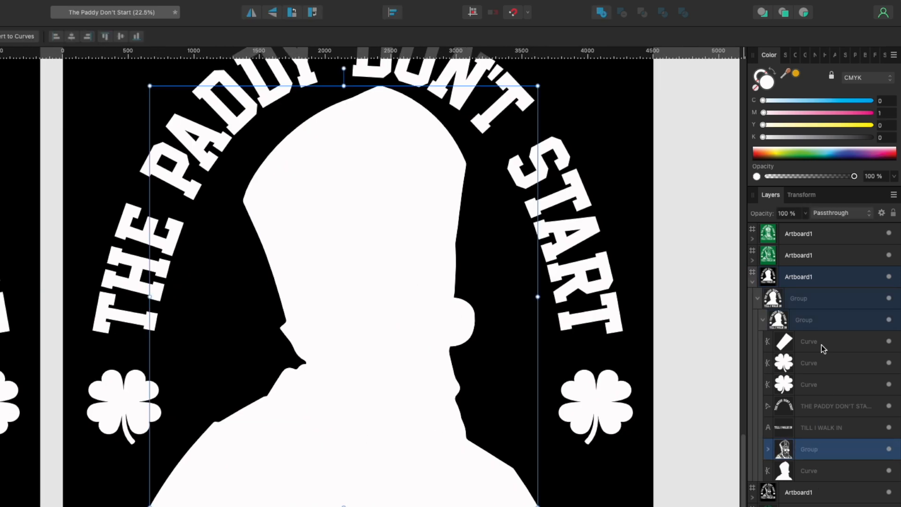
{"action": "left_click", "coordinate": [870, 135]}
{"action": "left_click", "coordinate": [871, 123]}
{"action": "left_click", "coordinate": [871, 110]}
{"action": "left_click", "coordinate": [870, 100]}
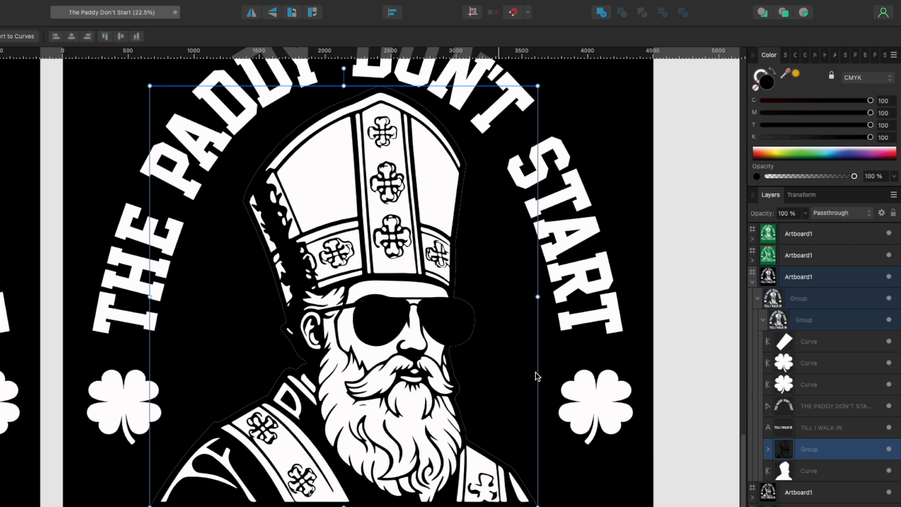
Step: Give the merged silhouette curve a white outline stroke with a width of 11 pt
{"action": "left_click", "coordinate": [836, 477]}
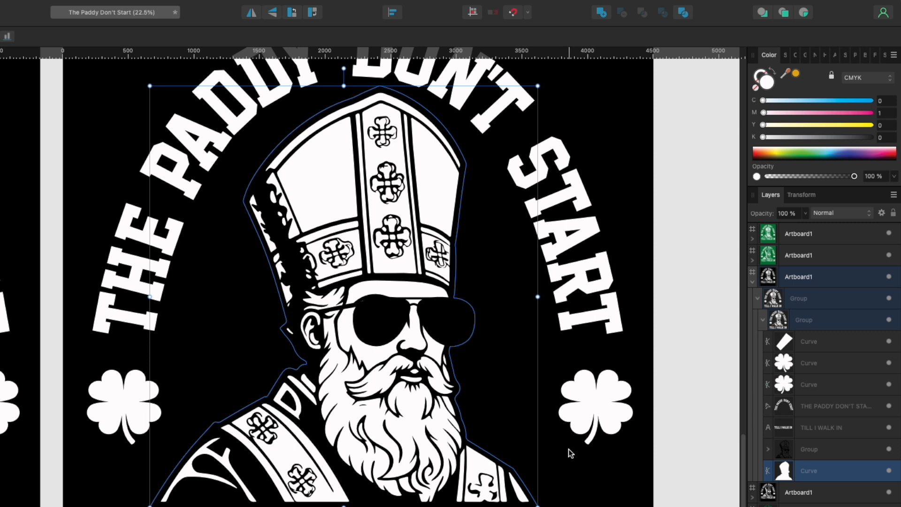
{"action": "left_click", "coordinate": [761, 75]}
{"action": "left_click", "coordinate": [785, 55]}
{"action": "left_click_drag", "start_coordinate": [779, 93], "coordinate": [813, 89]}
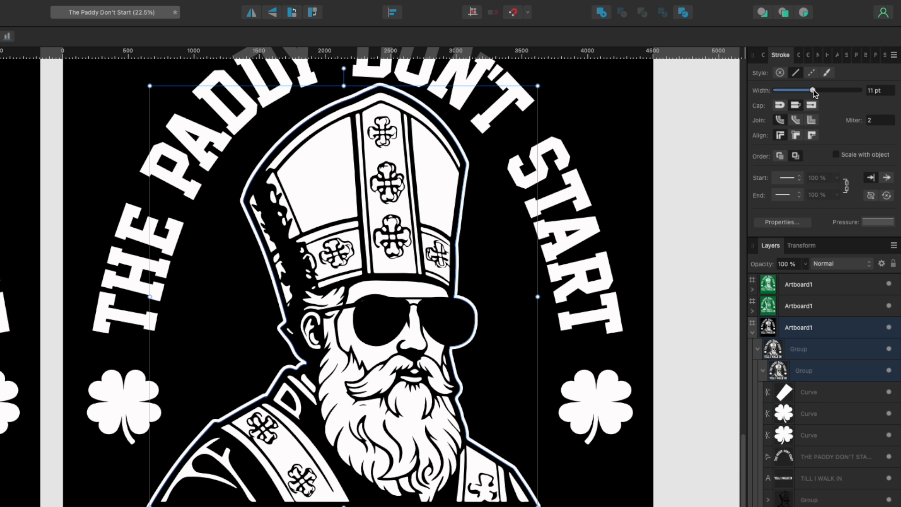
Step: Try a 15 pt outline on the silhouette curve, and return the stroke width to 11 pt
{"action": "mouse_move", "coordinate": [812, 89]}
{"action": "left_mouse_down"}
{"action": "mouse_move", "coordinate": [839, 90]}
{"action": "mouse_move", "coordinate": [802, 94]}
{"action": "mouse_move", "coordinate": [817, 90]}
{"action": "left_mouse_up"}
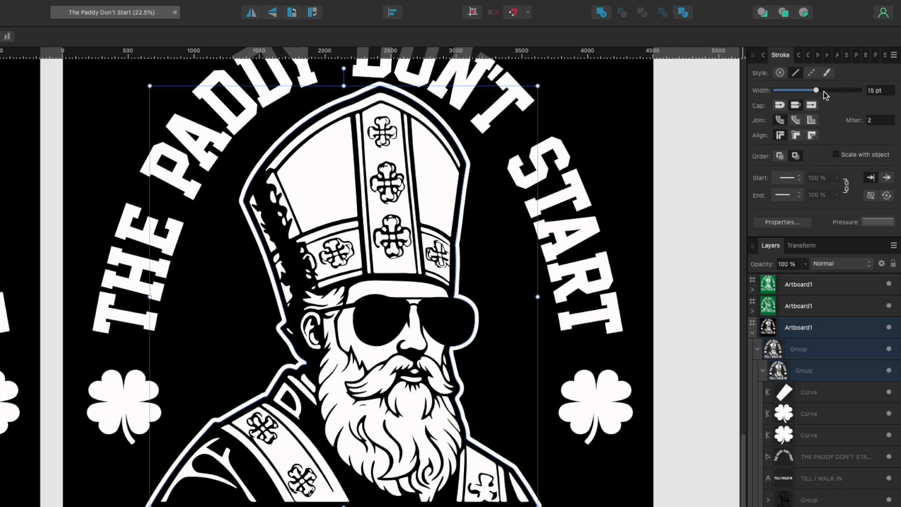
{"action": "left_click_drag", "start_coordinate": [815, 90], "coordinate": [813, 91]}
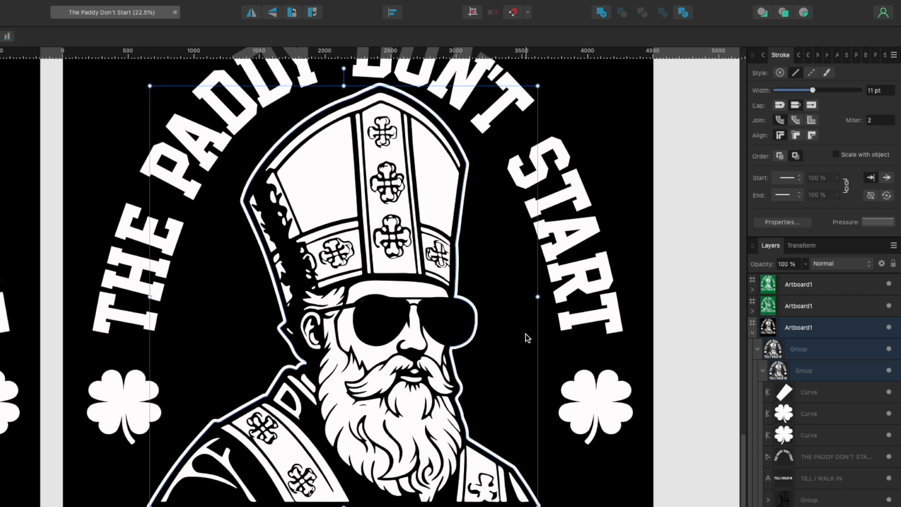
{"action": "left_click", "coordinate": [680, 366]}
{"action": "scroll", "coordinate": [674, 402], "scroll_direction": "down", "scroll_amount": 4}
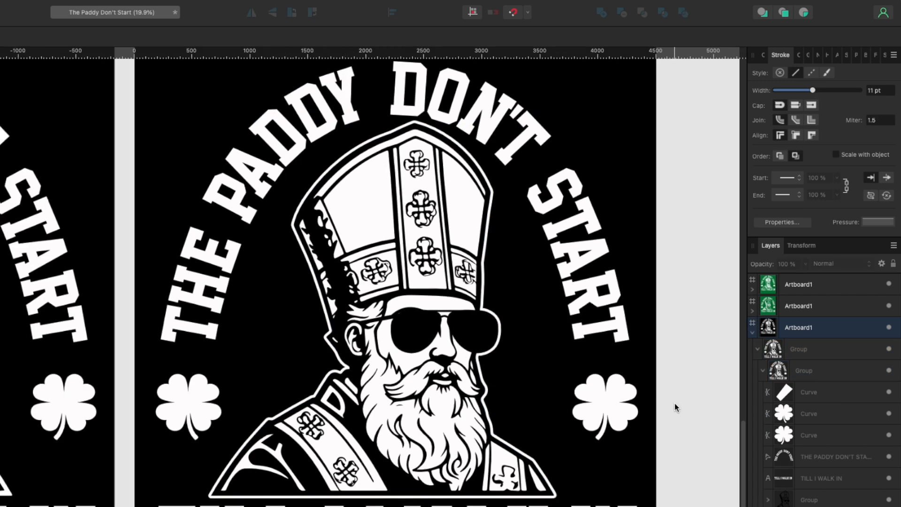
Step: Recolour the background of the artboard with the outlined bishop green, with CMYK values 100, 0, 100, 0
{"action": "left_click_drag", "start_coordinate": [702, 193], "coordinate": [437, 197]}
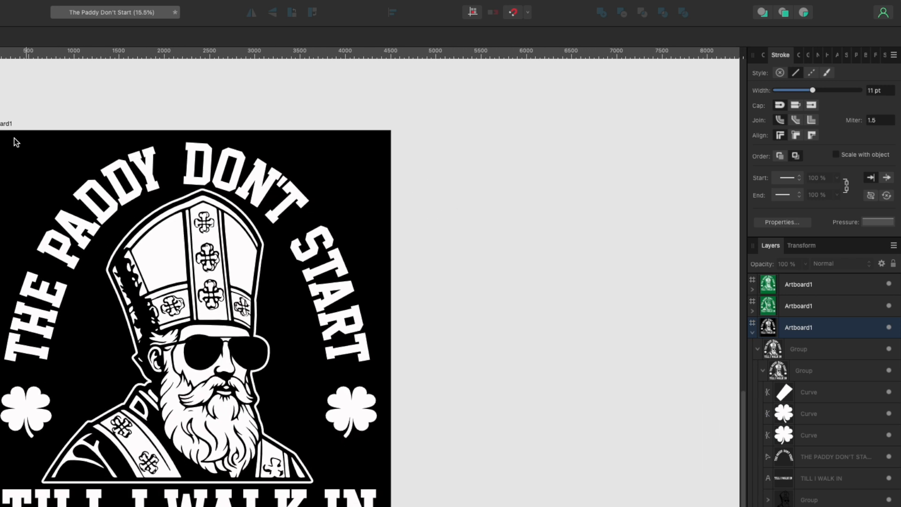
{"action": "left_click", "coordinate": [7, 124]}
{"action": "left_click", "coordinate": [763, 55]}
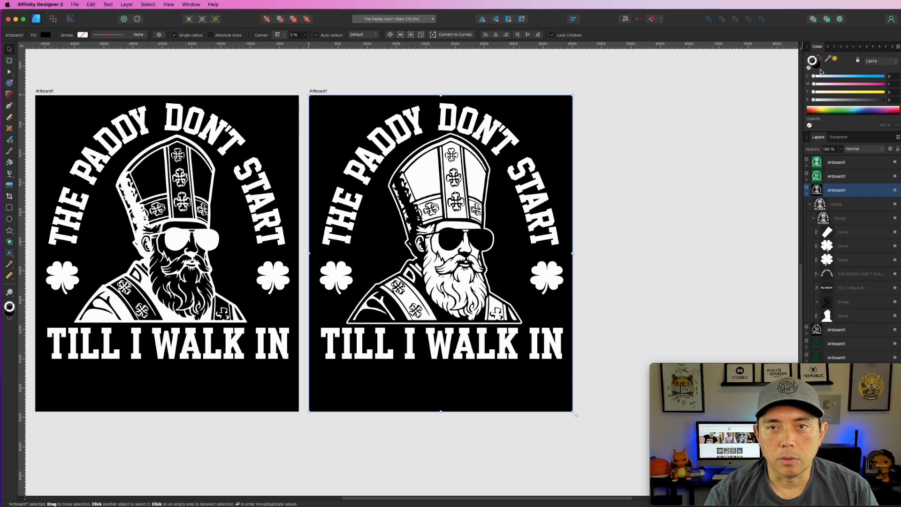
{"action": "left_click", "coordinate": [819, 69]}
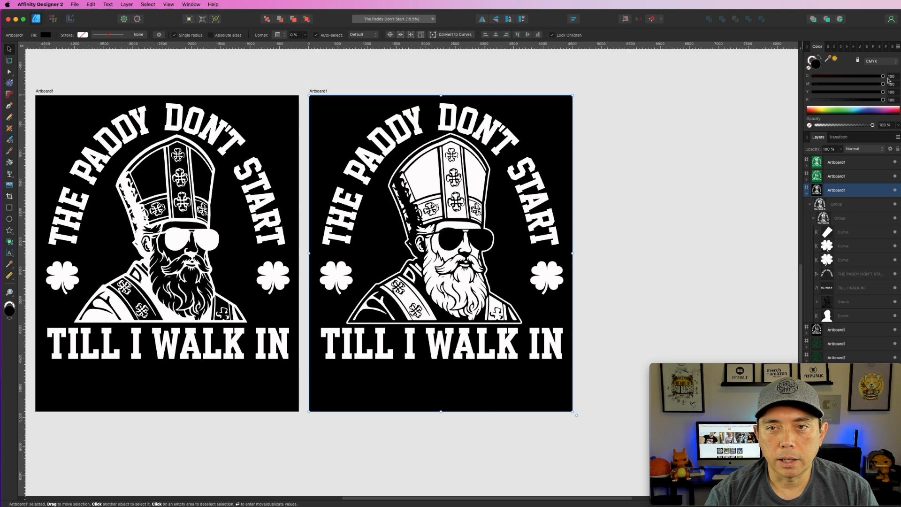
{"action": "left_click_drag", "start_coordinate": [884, 85], "coordinate": [742, 84]}
{"action": "left_click_drag", "start_coordinate": [883, 99], "coordinate": [801, 103]}
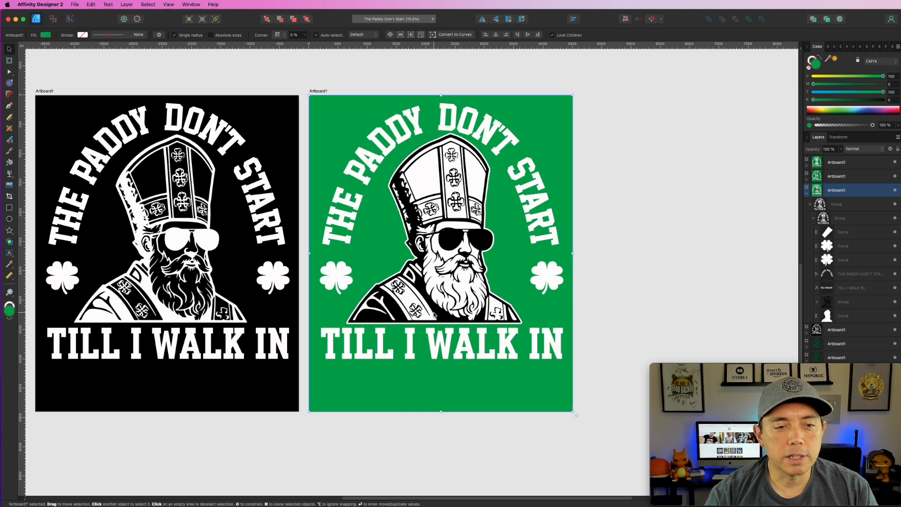
{"action": "left_click", "coordinate": [434, 315]}
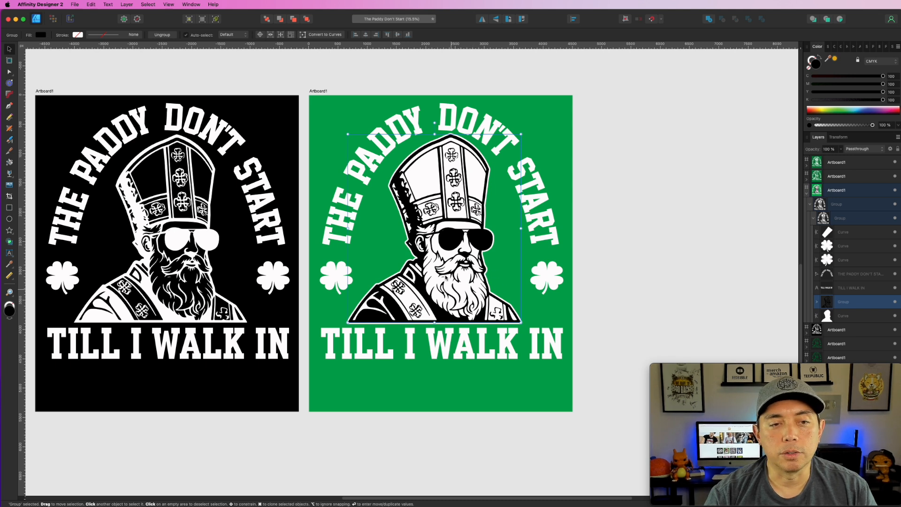
{"action": "left_click", "coordinate": [674, 245]}
{"action": "scroll", "coordinate": [375, 254], "scroll_direction": "left", "scroll_amount": 5}
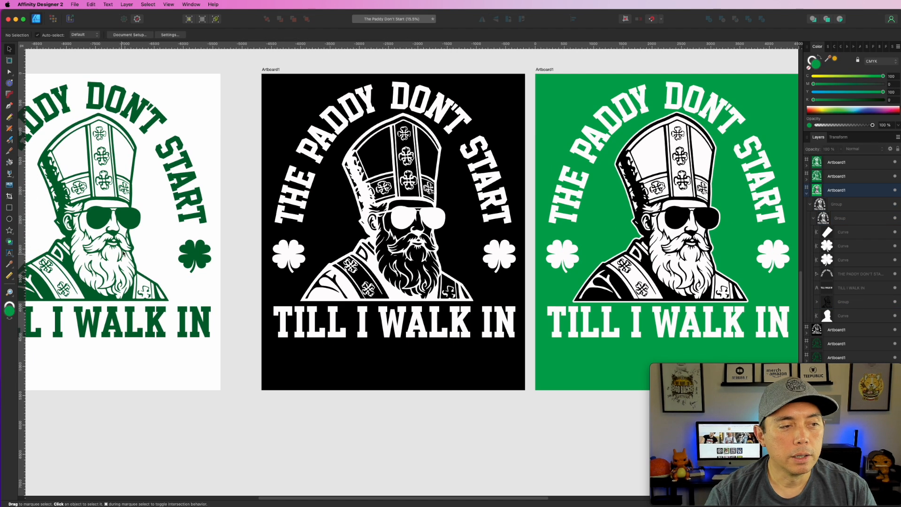
{"action": "scroll", "coordinate": [662, 240], "scroll_direction": "right", "scroll_amount": 5}
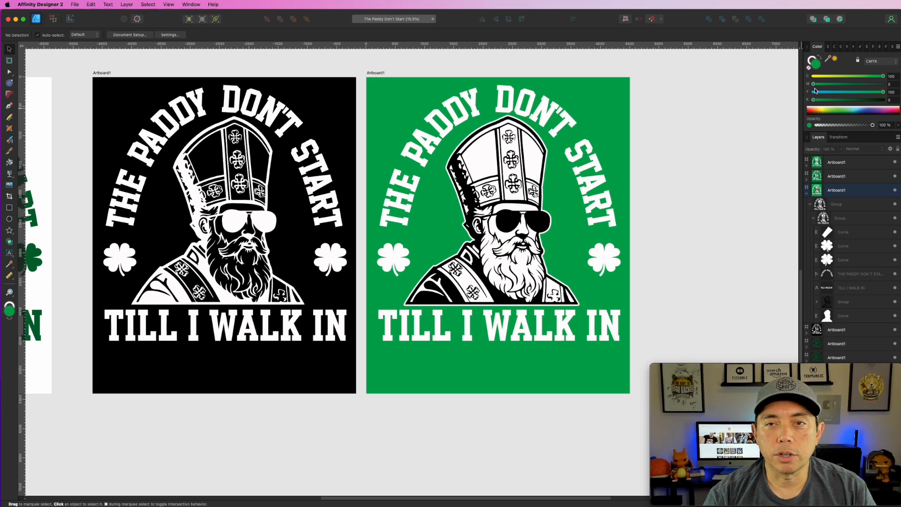
{"action": "left_click_drag", "start_coordinate": [813, 100], "coordinate": [845, 99]}
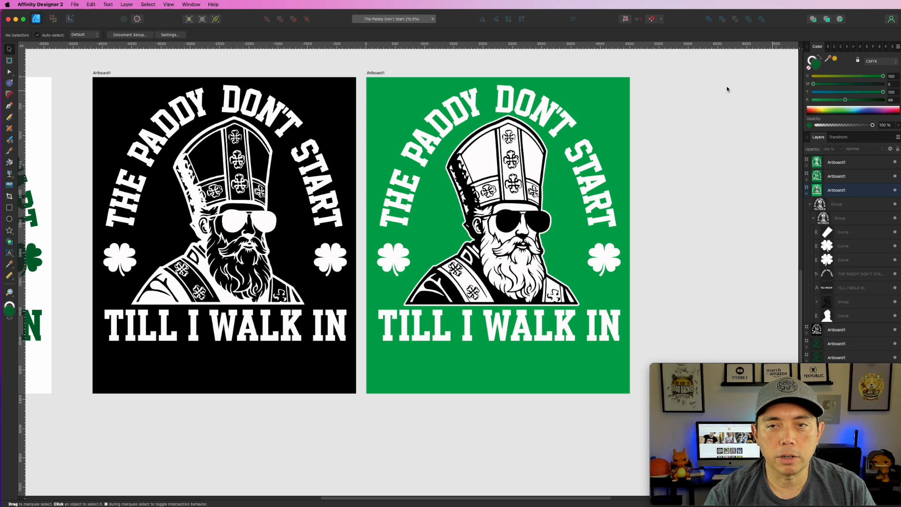
{"action": "left_click", "coordinate": [374, 72]}
{"action": "left_click_drag", "start_coordinate": [814, 100], "coordinate": [786, 107]}
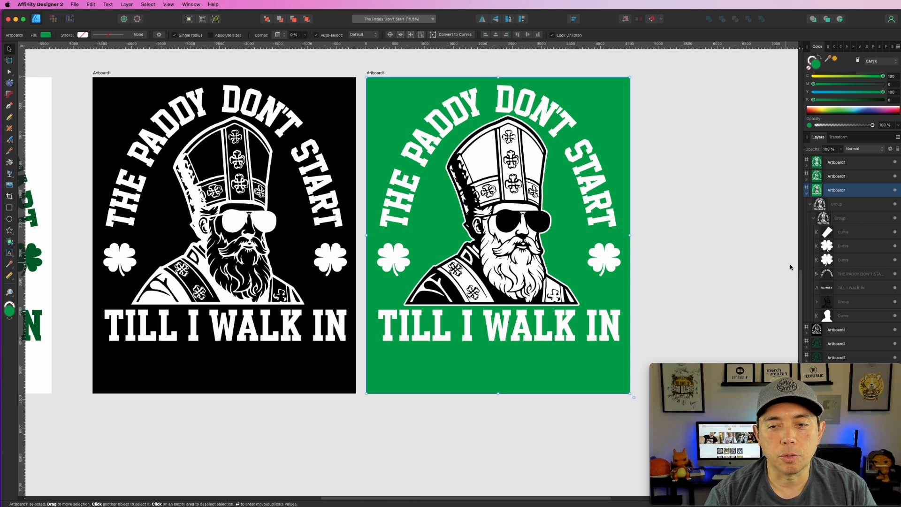
Step: Group the black bishop group together with the white silhouette curve beneath it
{"action": "left_click", "coordinate": [849, 302]}
{"action": "left_click", "coordinate": [859, 314], "text": "shift"}
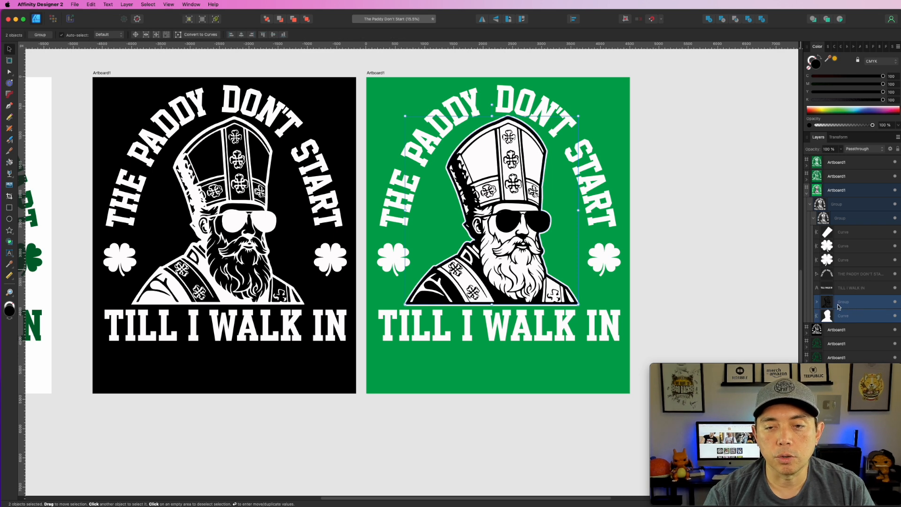
{"action": "left_click", "coordinate": [840, 305]}
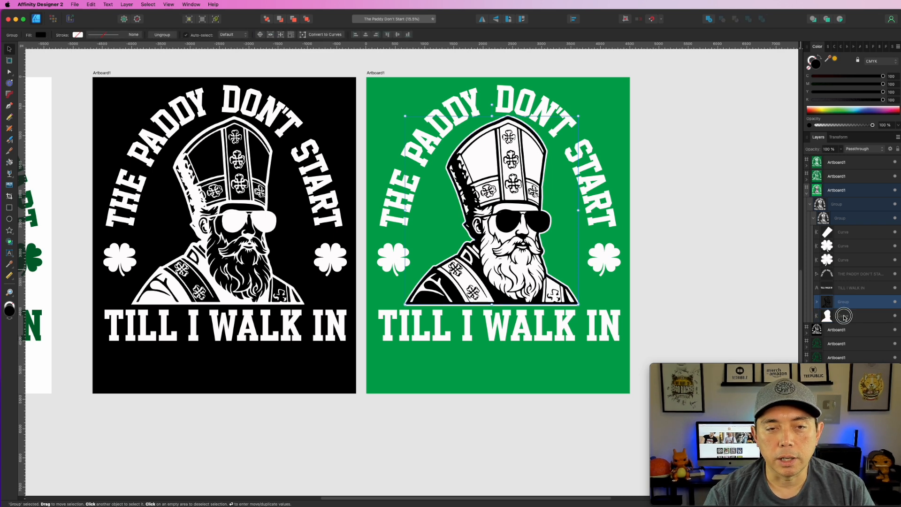
{"action": "left_click", "coordinate": [843, 315]}
{"action": "left_click", "coordinate": [843, 302], "text": "shift"}
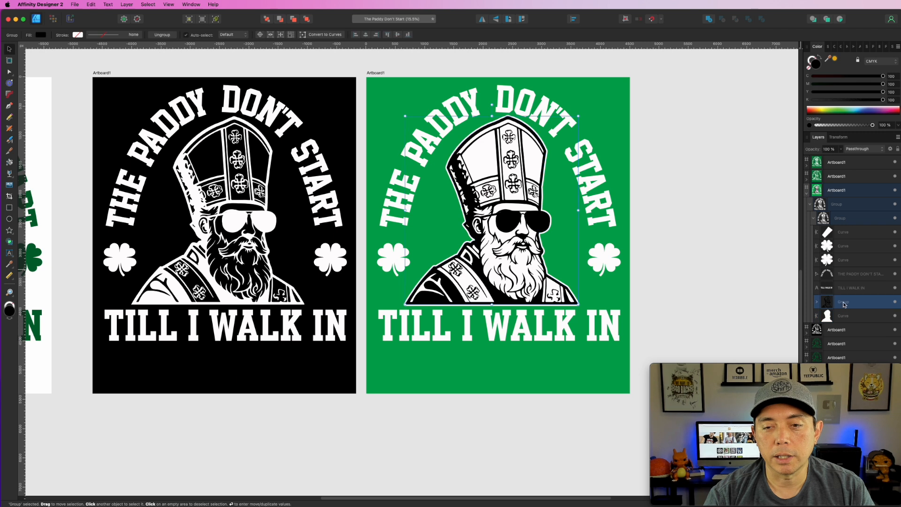
{"action": "key", "text": "super+g"}
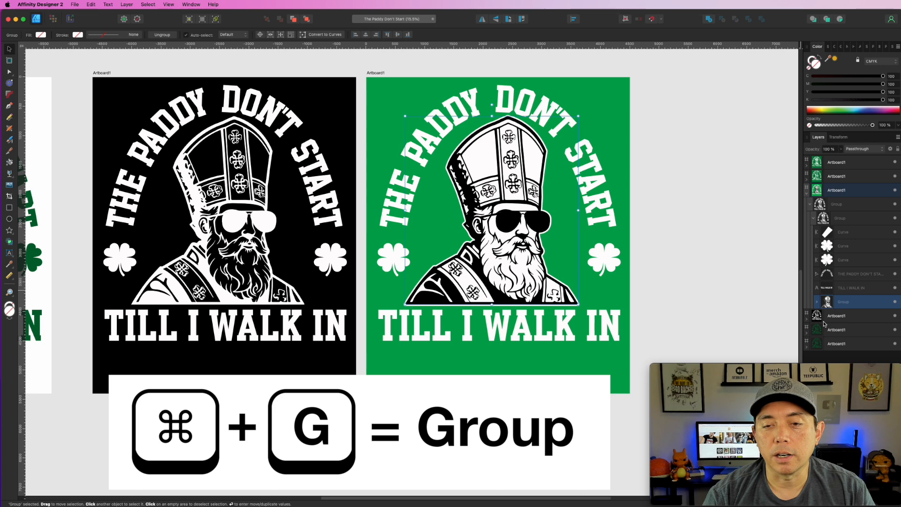
Step: Set the blend mode of the black bishop group nested inside the new group to Erase
{"action": "left_click", "coordinate": [818, 303]}
{"action": "left_click", "coordinate": [843, 319]}
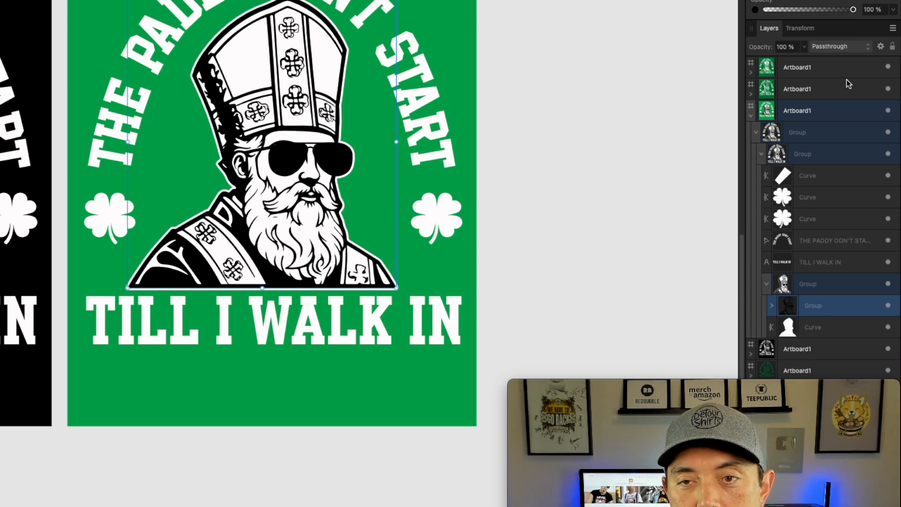
{"action": "left_click", "coordinate": [839, 46]}
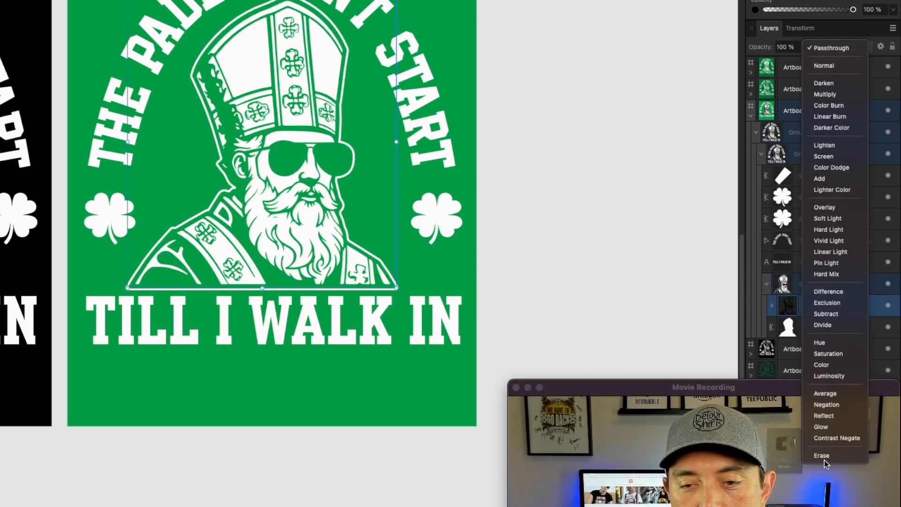
{"action": "left_click", "coordinate": [822, 455]}
{"action": "left_click", "coordinate": [739, 273]}
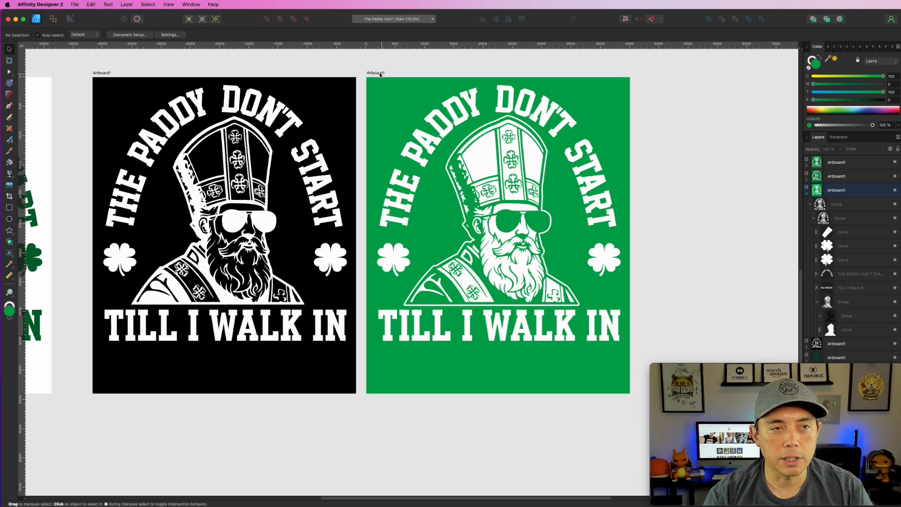
Step: Recolour the green artboard's background teal, with CMYK values 100, 0, 58, 21
{"action": "left_click", "coordinate": [401, 93]}
{"action": "mouse_move", "coordinate": [883, 76]}
{"action": "left_mouse_down"}
{"action": "mouse_move", "coordinate": [843, 77]}
{"action": "mouse_move", "coordinate": [884, 77]}
{"action": "left_mouse_up"}
{"action": "left_click_drag", "start_coordinate": [813, 100], "coordinate": [827, 100]}
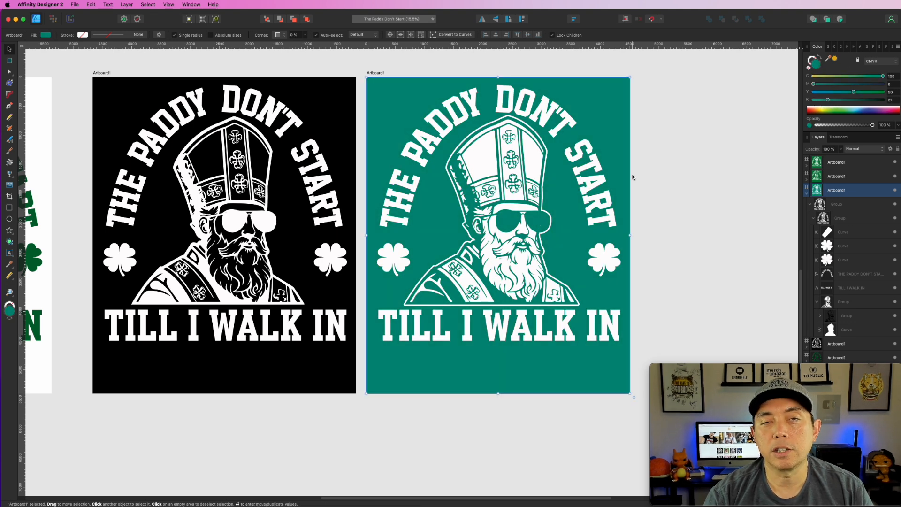
{"action": "left_click", "coordinate": [708, 209]}
Step: Compare the bishop artwork across the white, black and teal artboards
{"action": "scroll", "coordinate": [512, 389], "scroll_direction": "left", "scroll_amount": 3}
{"action": "scroll", "coordinate": [511, 389], "scroll_direction": "down", "scroll_amount": 2}
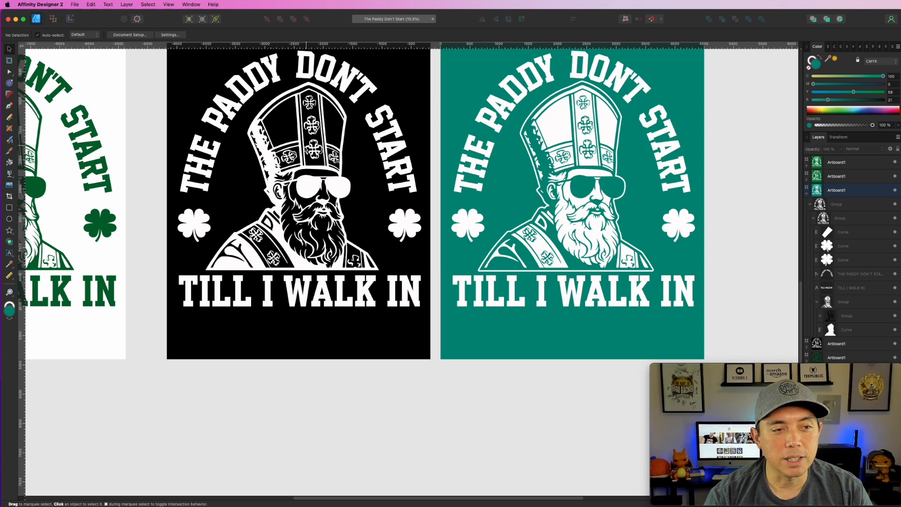
{"action": "scroll", "coordinate": [488, 271], "scroll_direction": "up", "scroll_amount": 1}
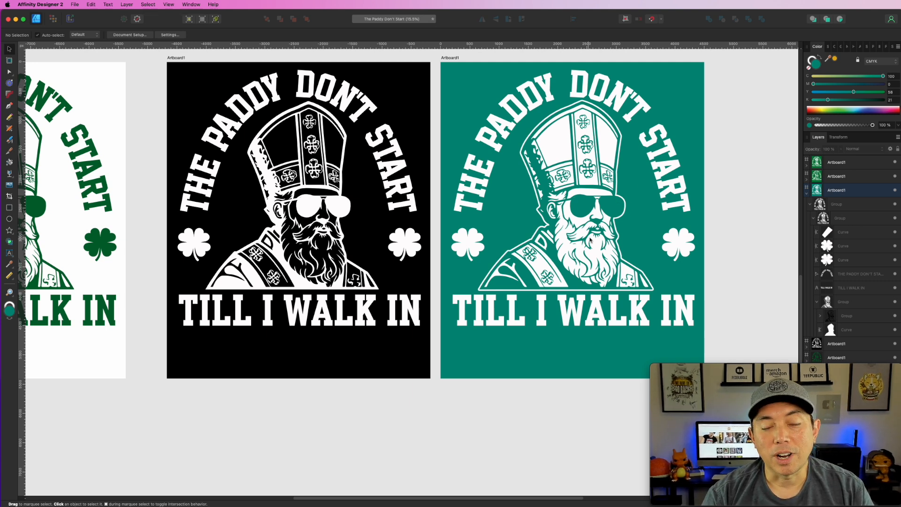
{"action": "scroll", "coordinate": [589, 254], "scroll_direction": "up", "scroll_amount": 2}
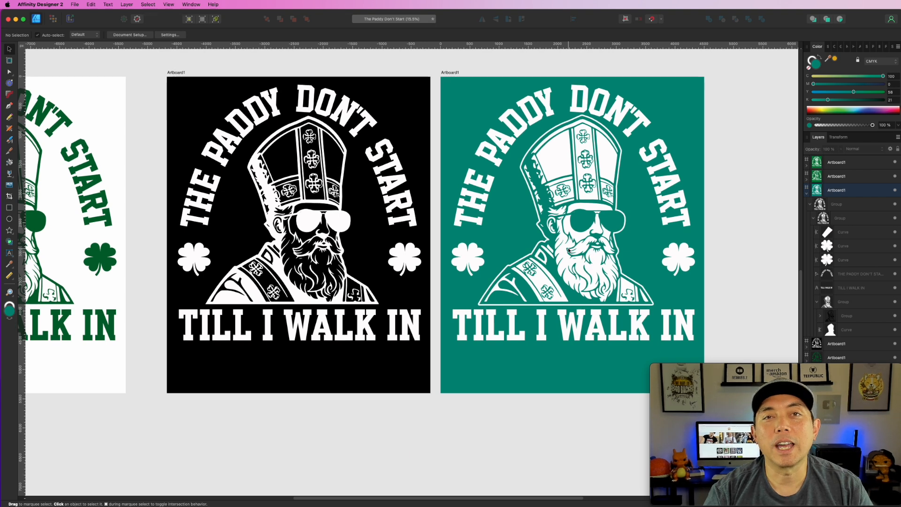
{"action": "left_click_drag", "start_coordinate": [364, 430], "coordinate": [563, 402]}
{"action": "scroll", "coordinate": [537, 365], "scroll_direction": "up", "scroll_amount": 2}
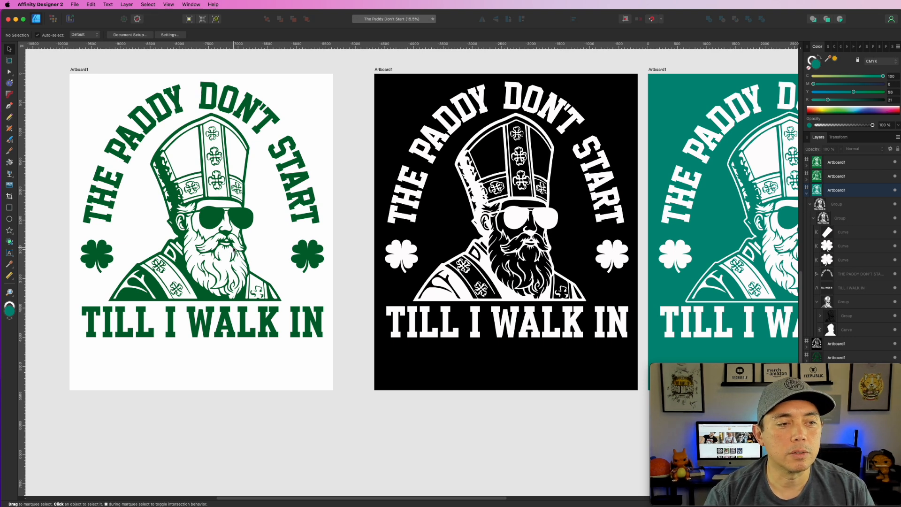
{"action": "scroll", "coordinate": [479, 211], "scroll_direction": "right", "scroll_amount": 10}
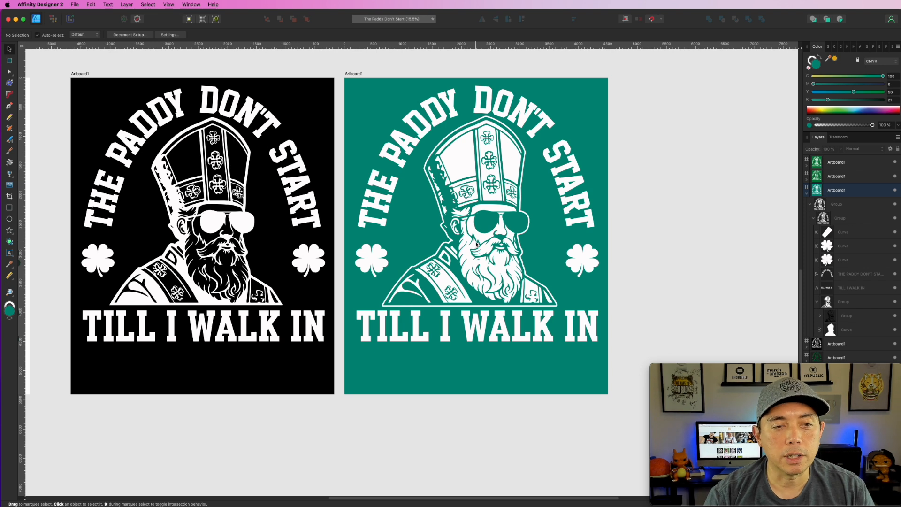
{"action": "scroll", "coordinate": [386, 254], "scroll_direction": "left", "scroll_amount": 5}
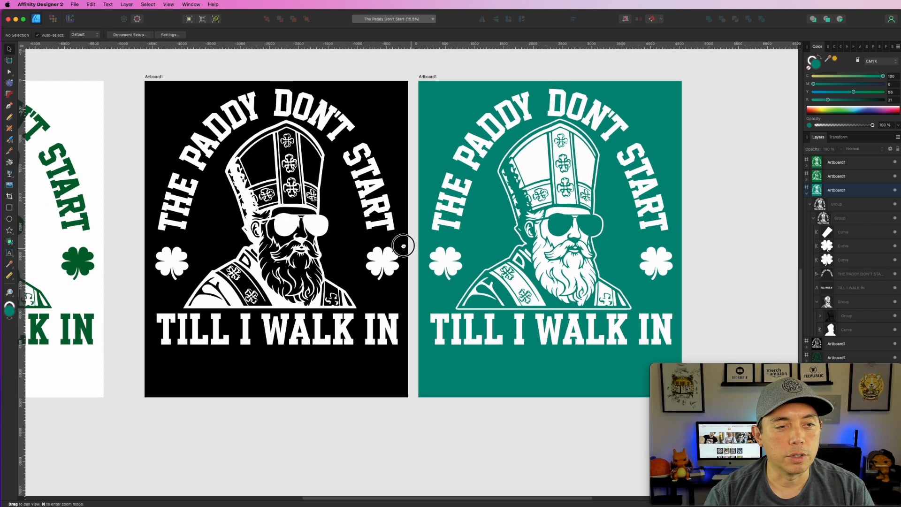
{"action": "left_click_drag", "start_coordinate": [446, 228], "coordinate": [448, 225]}
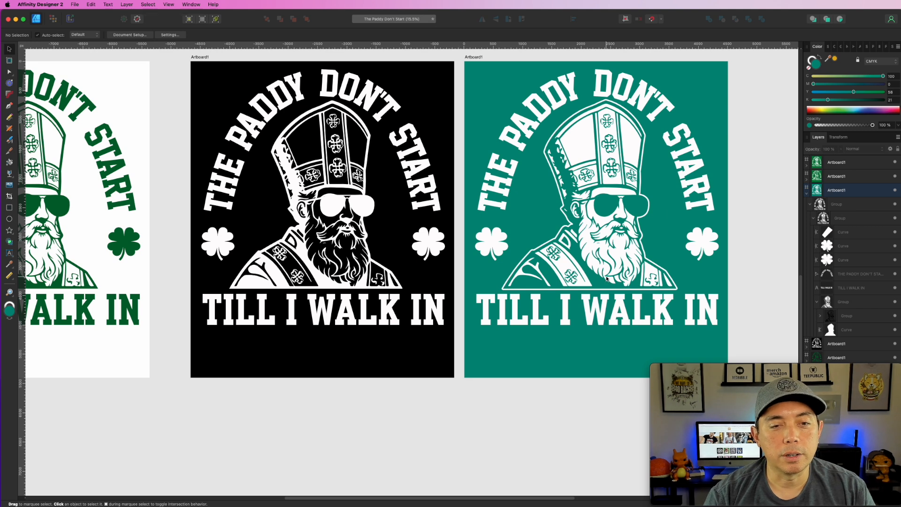
{"action": "scroll", "coordinate": [491, 349], "scroll_direction": "down", "scroll_amount": 3}
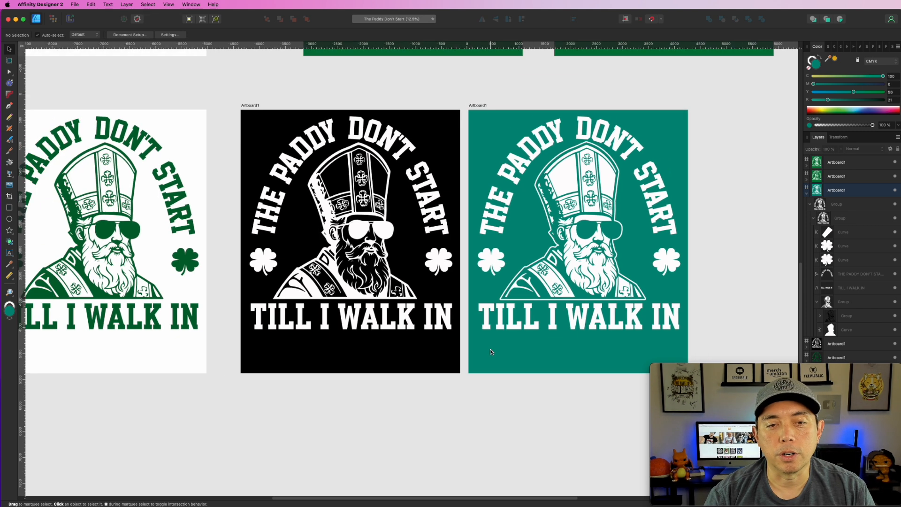
{"action": "scroll", "coordinate": [586, 294], "scroll_direction": "down", "scroll_amount": 1}
{"action": "left_click_drag", "start_coordinate": [385, 354], "coordinate": [434, 350]}
Step: Move the teal artboard slightly farther away from the black artboard beside it
{"action": "mouse_move", "coordinate": [109, 130]}
{"action": "left_mouse_down"}
{"action": "mouse_move", "coordinate": [118, 128]}
{"action": "mouse_move", "coordinate": [89, 129]}
{"action": "mouse_move", "coordinate": [102, 126]}
{"action": "left_mouse_up"}
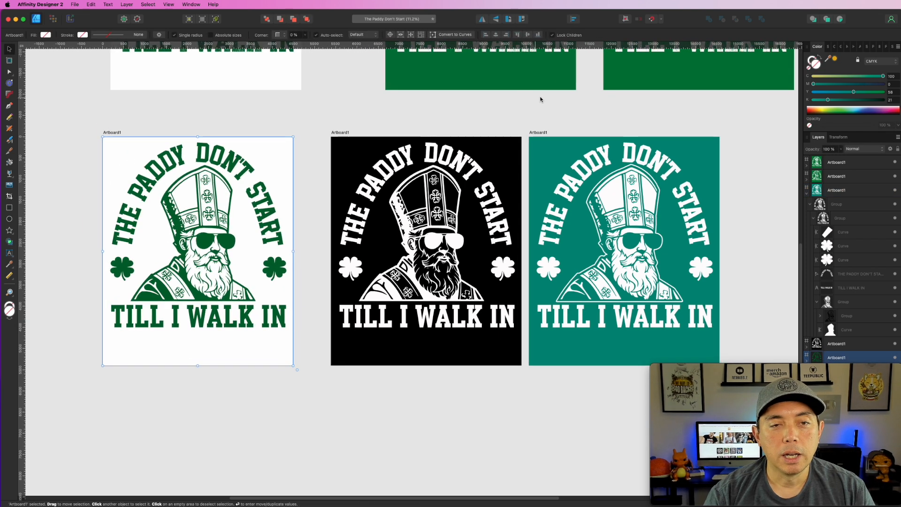
{"action": "left_click_drag", "start_coordinate": [537, 131], "coordinate": [545, 129]}
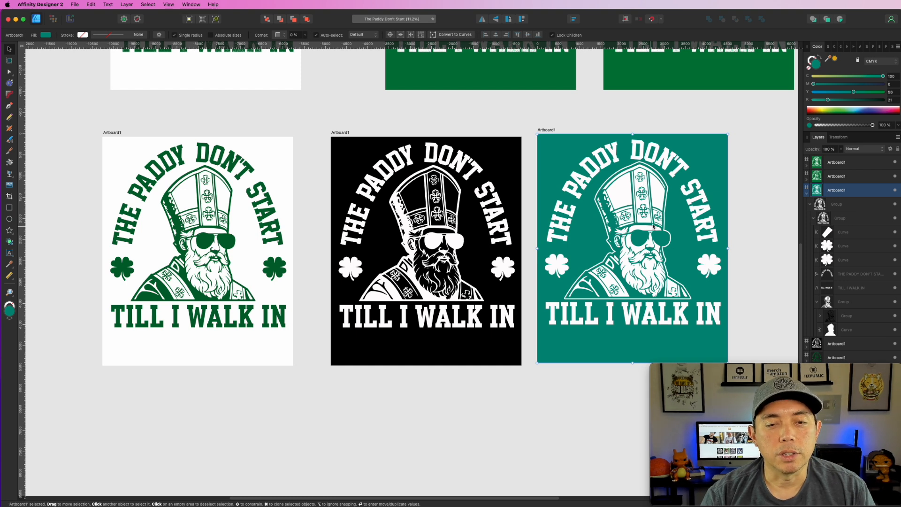
Step: Inspect the nested bishop group's blend mode on the teal artboard, and review the artboards side by side
{"action": "scroll", "coordinate": [688, 261], "scroll_direction": "up", "scroll_amount": 3}
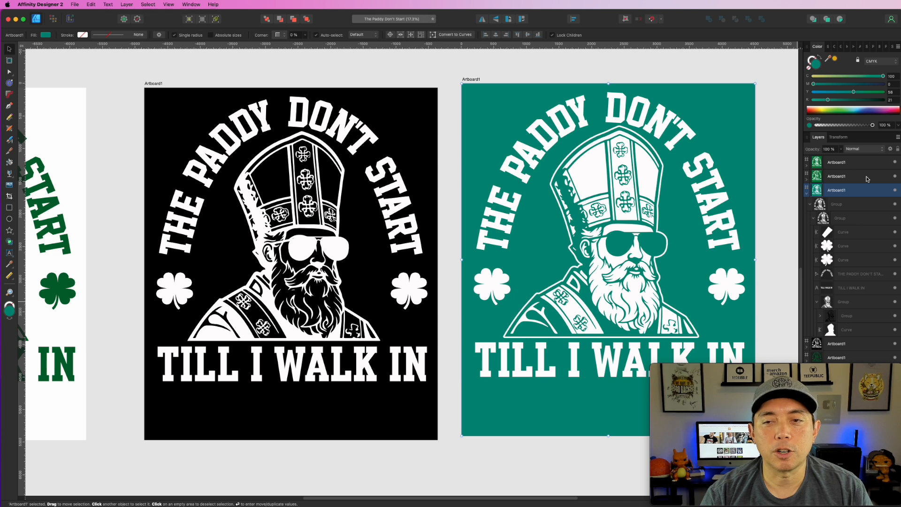
{"action": "left_click", "coordinate": [856, 321]}
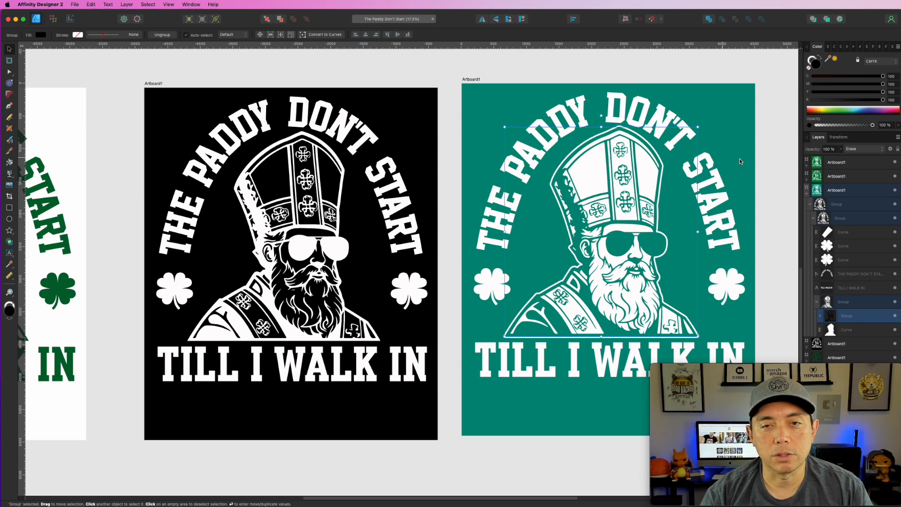
{"action": "left_click", "coordinate": [760, 178]}
{"action": "scroll", "coordinate": [756, 191], "scroll_direction": "down", "scroll_amount": 2}
{"action": "scroll", "coordinate": [756, 191], "scroll_direction": "down", "scroll_amount": 3}
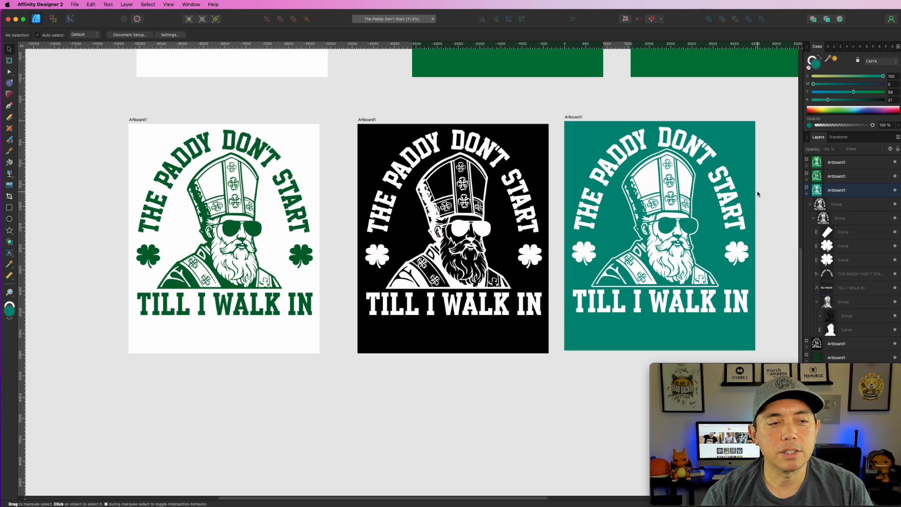